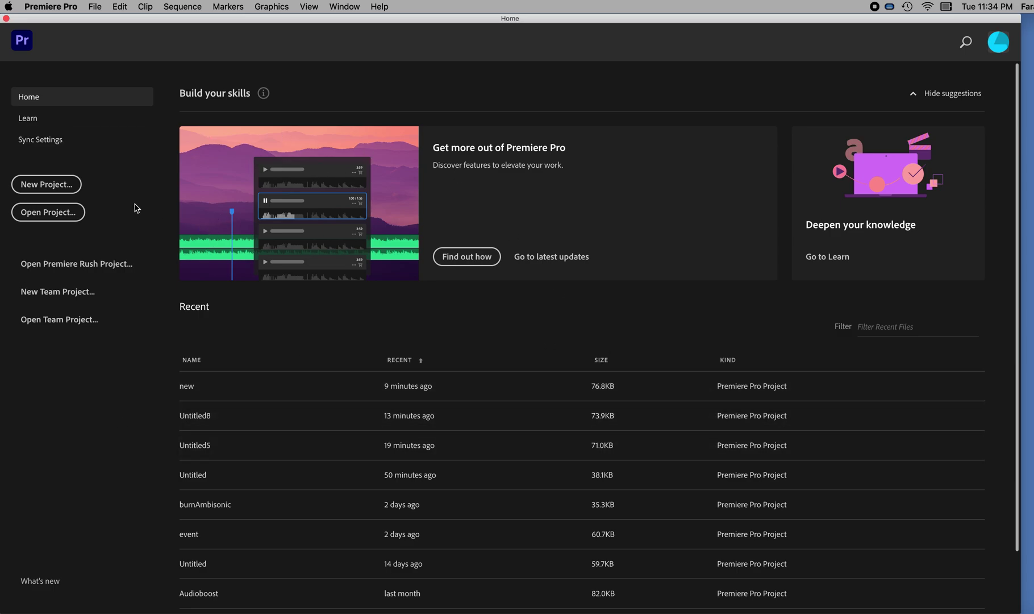
# - Create a new, empty Premiere Pro project named 'newamni'
pyautogui.click(47, 183)
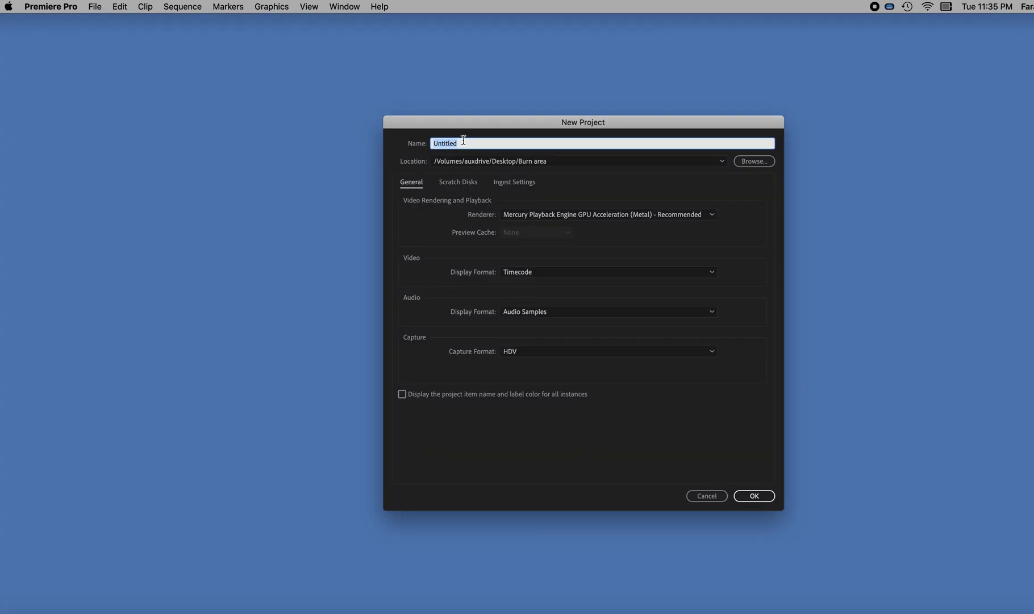
pyautogui.write('newamni')
pyautogui.click(759, 500)
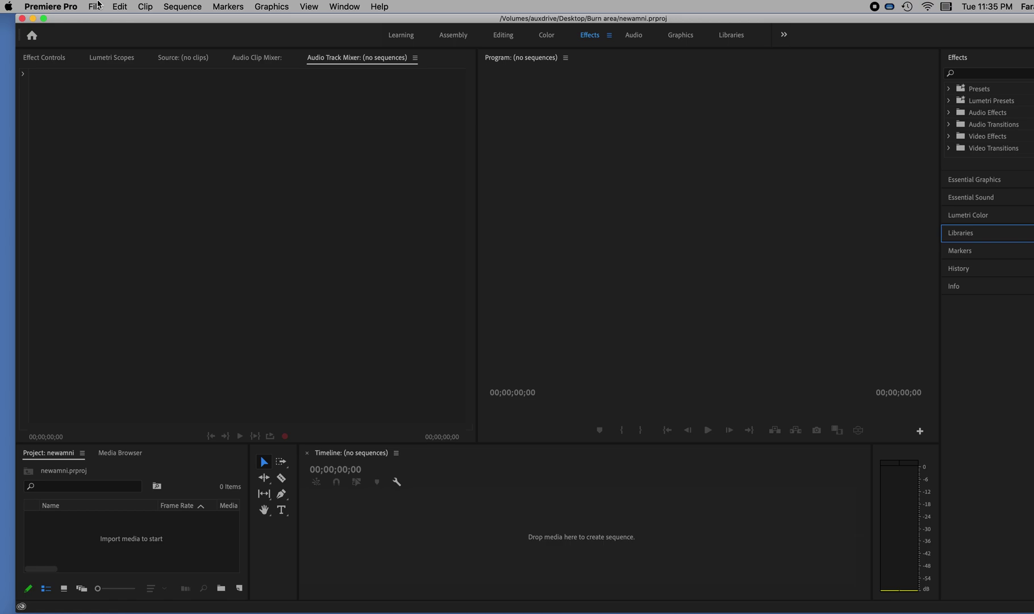
# - Import the clip VID_20200919_134547_00_050.insv from the Burn area folder
pyautogui.click(96, 6)
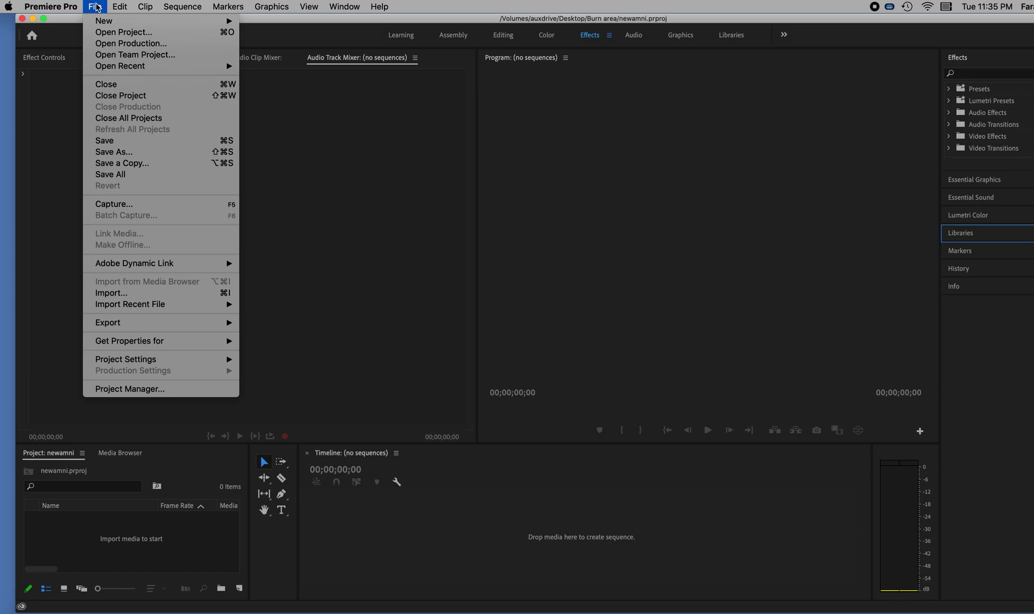
pyautogui.click(112, 293)
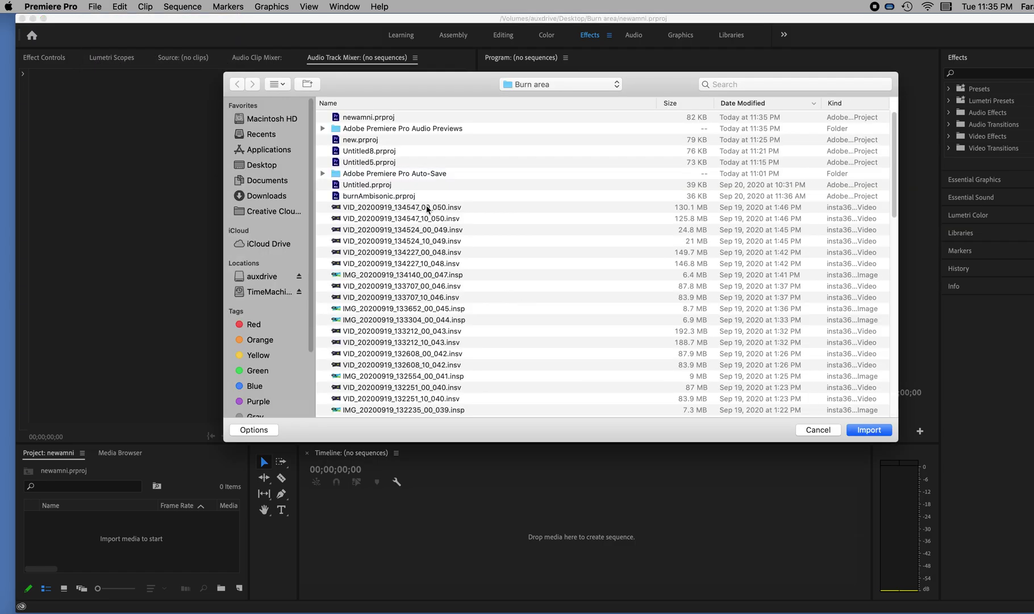
pyautogui.doubleClick(427, 208)
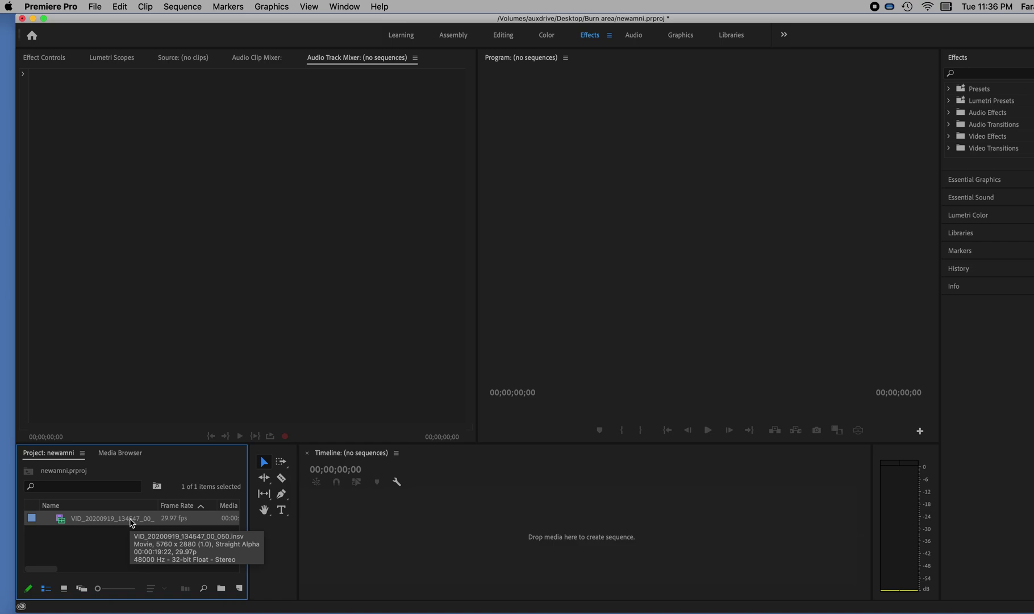
# - Create Sequence 01 from the VR Stereoscopic 29.97 2048x2048 - Ambisonics preset
pyautogui.click(95, 6)
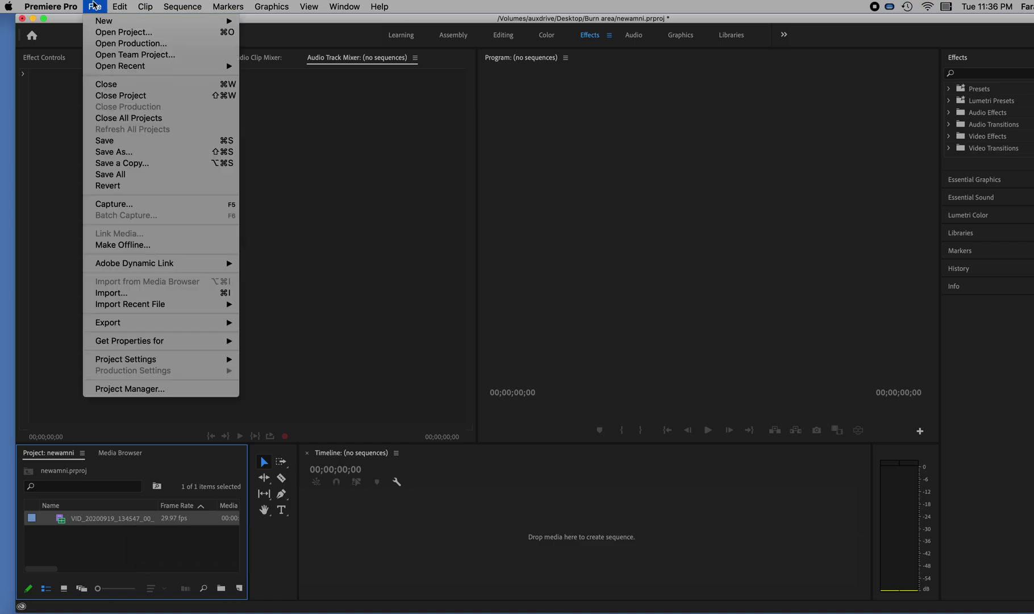
pyautogui.moveTo(98, 23)
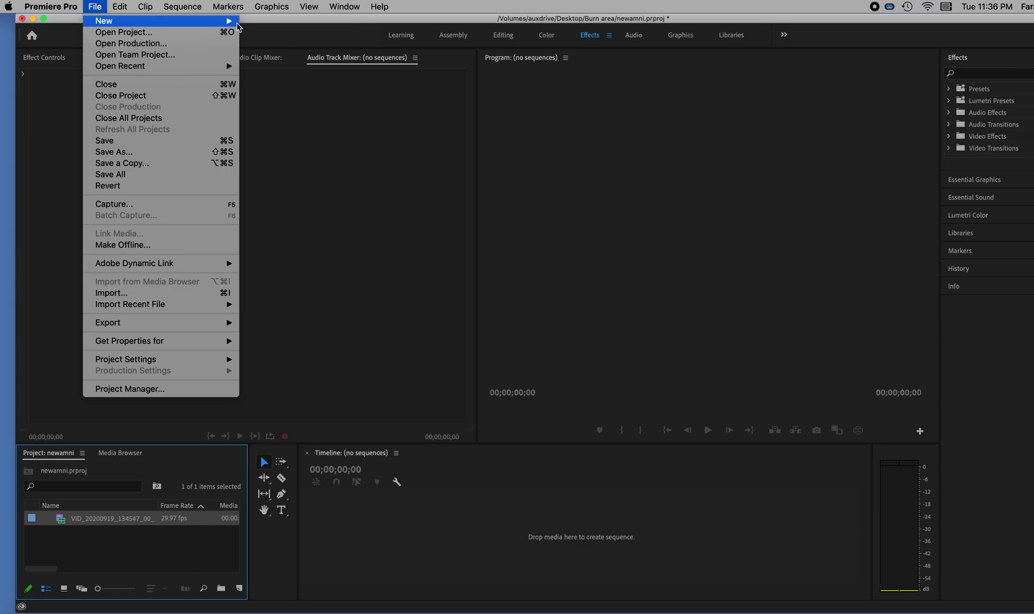
pyautogui.click(261, 57)
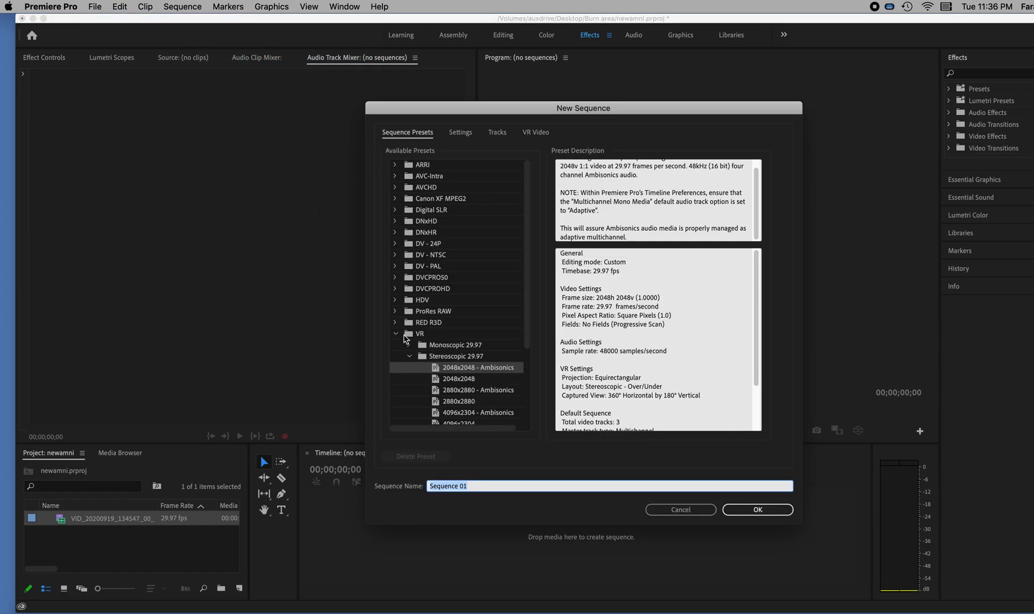
pyautogui.click(402, 335)
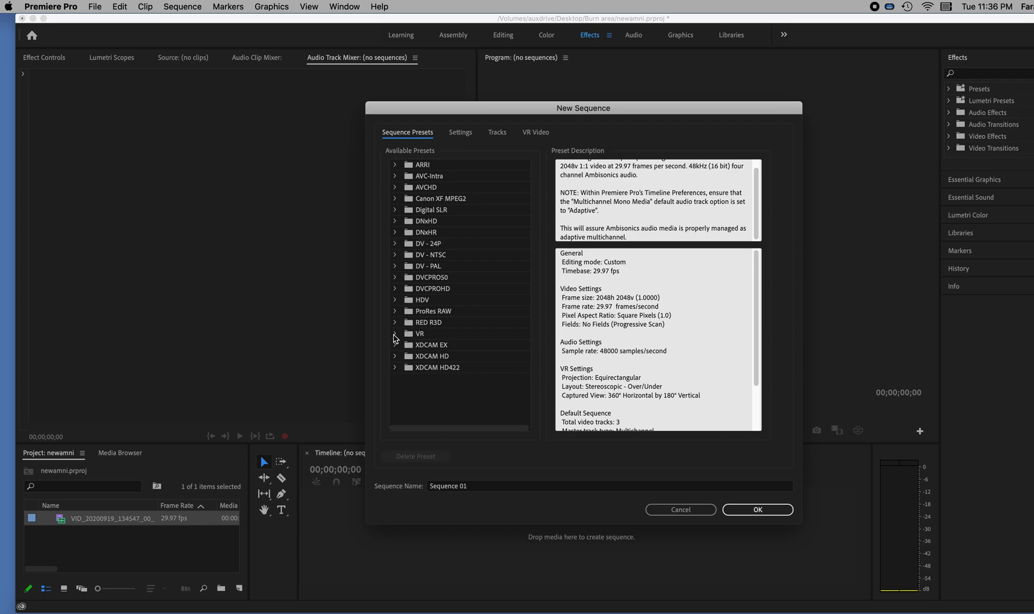
pyautogui.click(396, 336)
pyautogui.click(408, 357)
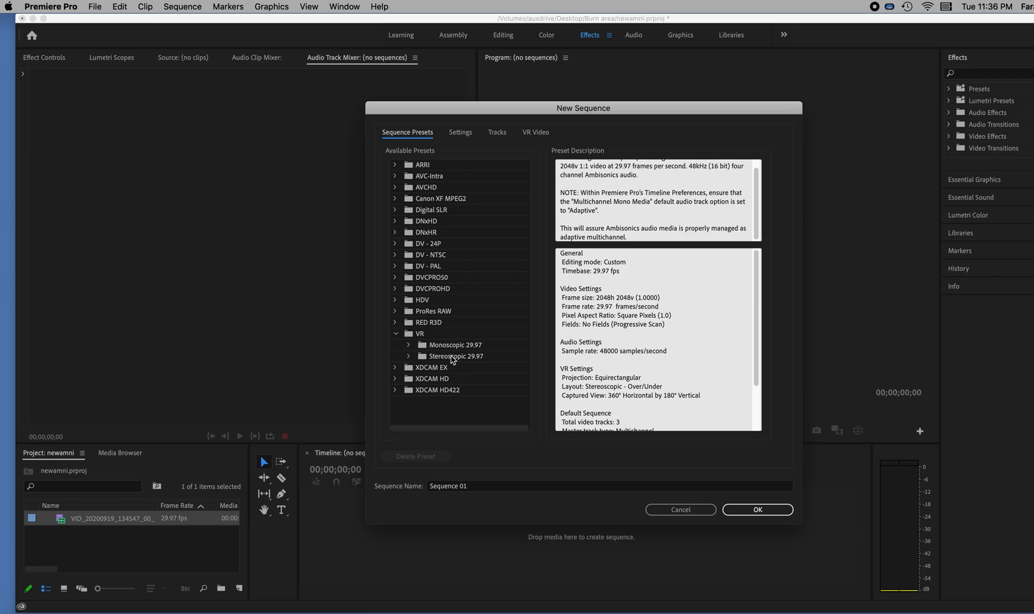
pyautogui.click(409, 357)
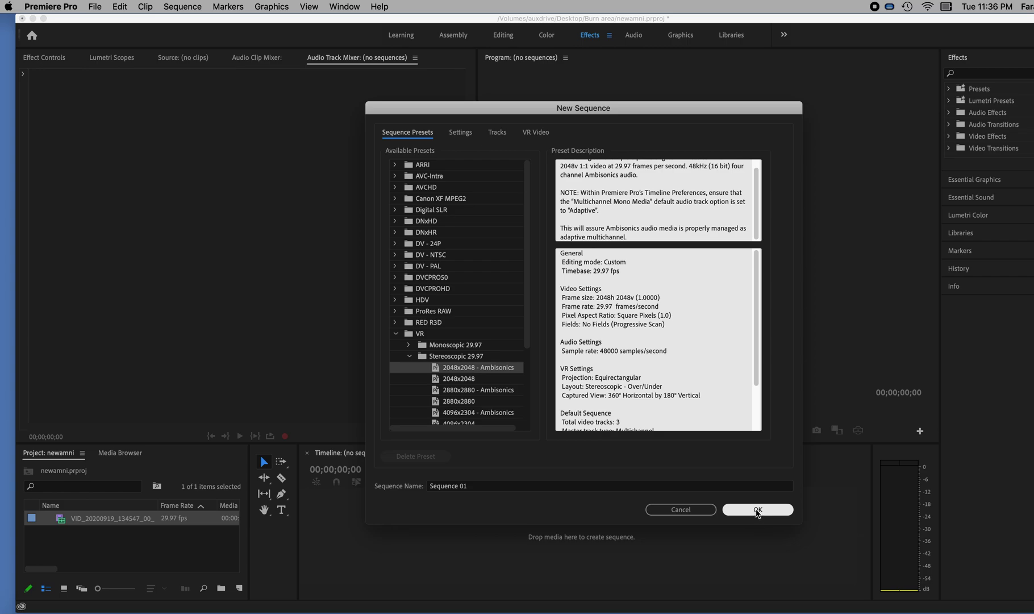
pyautogui.click(758, 510)
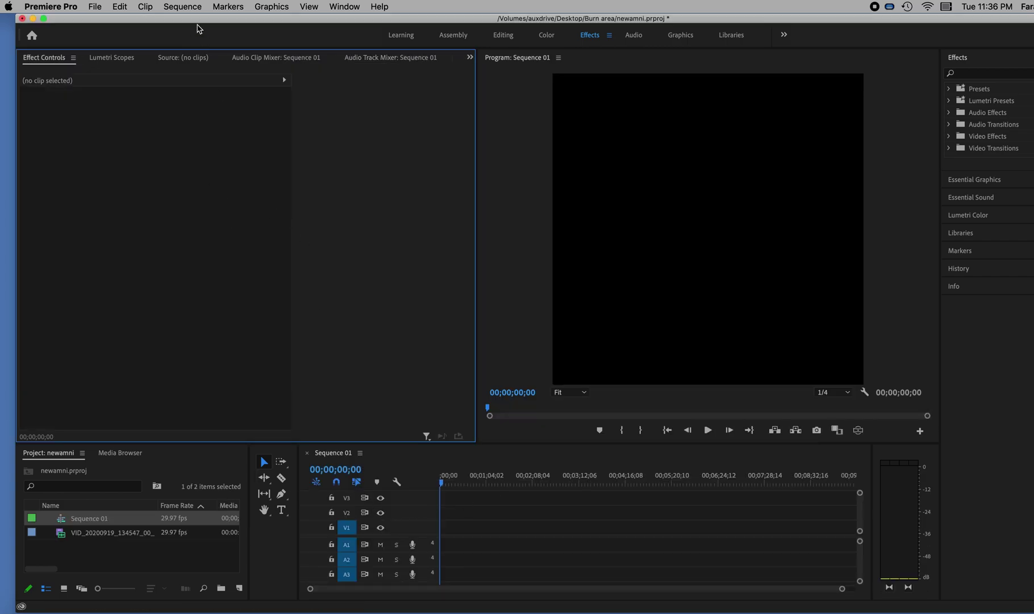
pyautogui.click(189, 6)
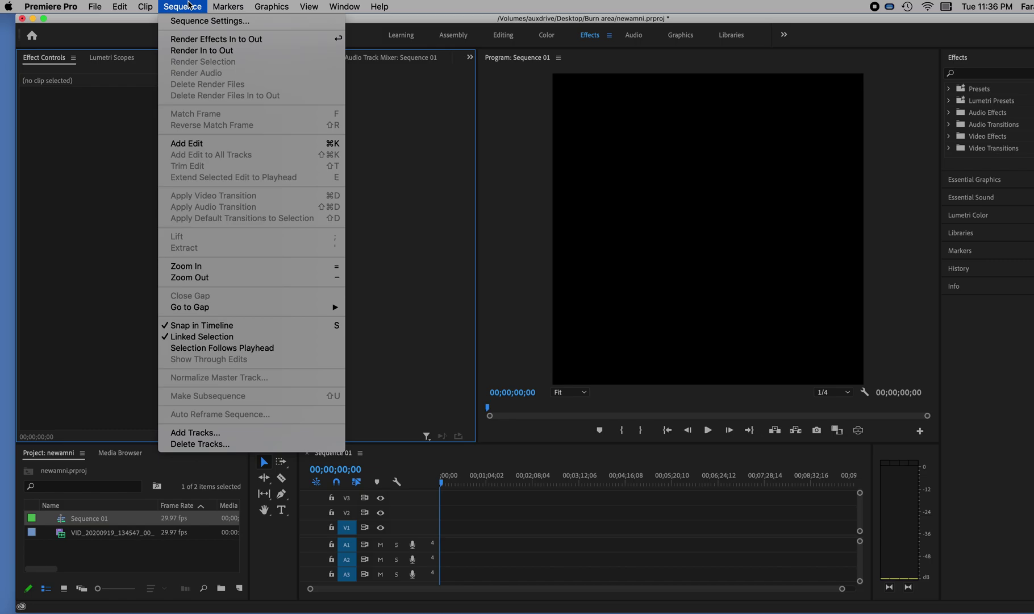
# - Set Sequence 01 to 5760 x 2880, Stereoscopic - Side by Side, 180° horizontal captured view
pyautogui.click(190, 21)
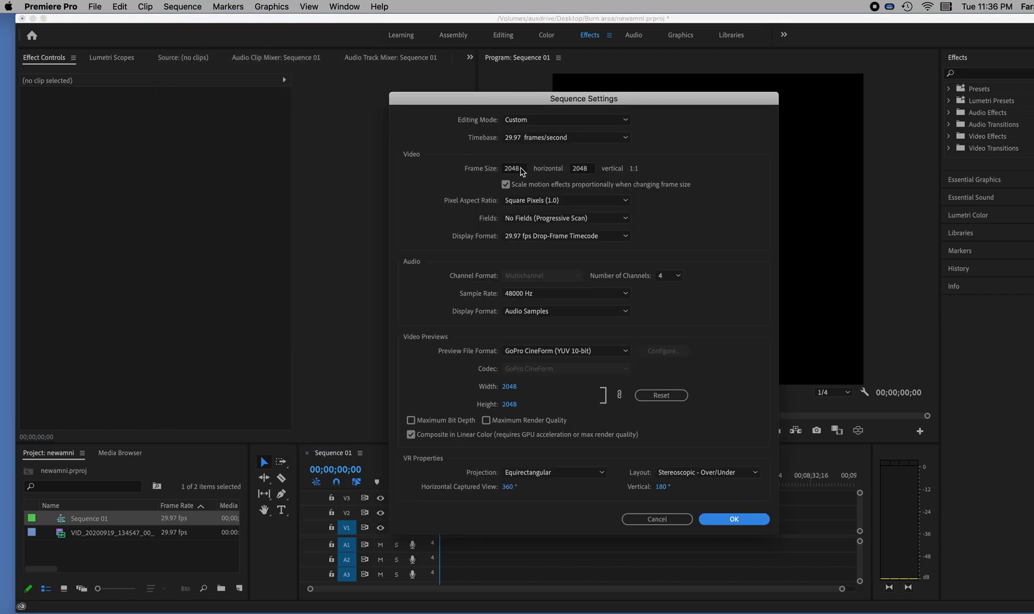
pyautogui.click(522, 169)
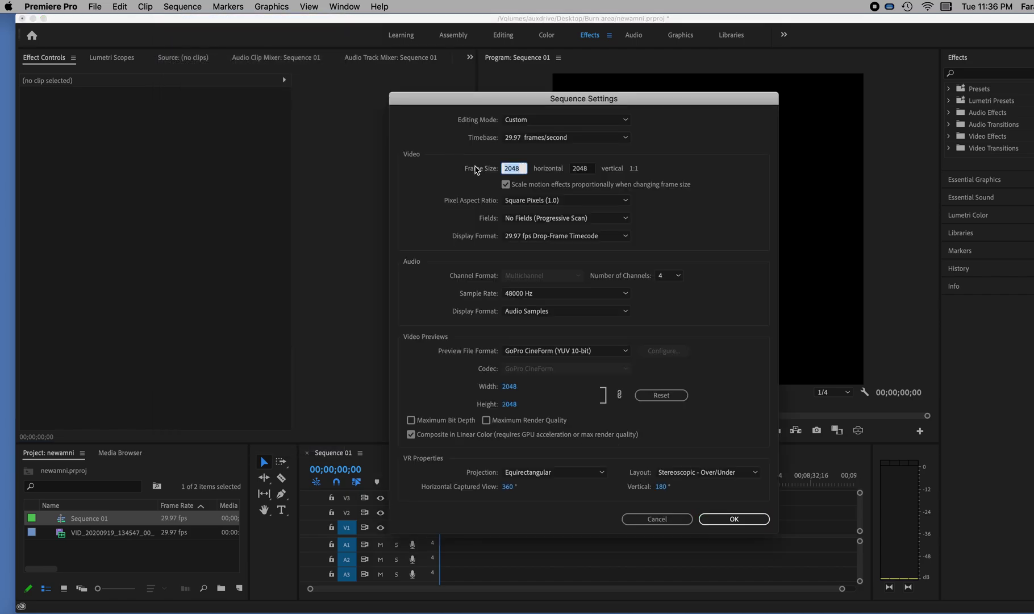
pyautogui.write('5760')
pyautogui.click(589, 168)
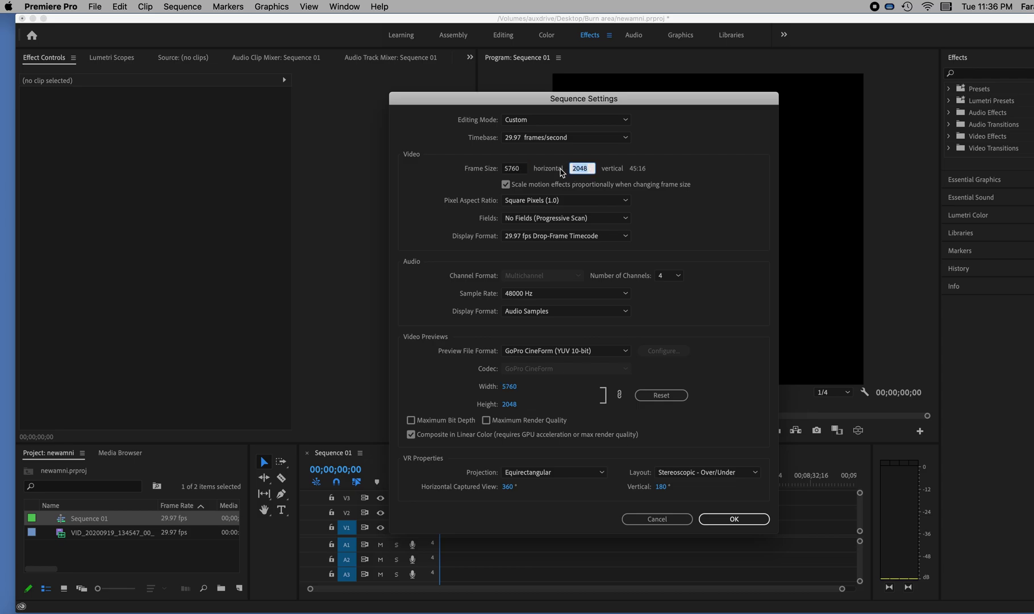
pyautogui.write('2880')
pyautogui.press('Tab')
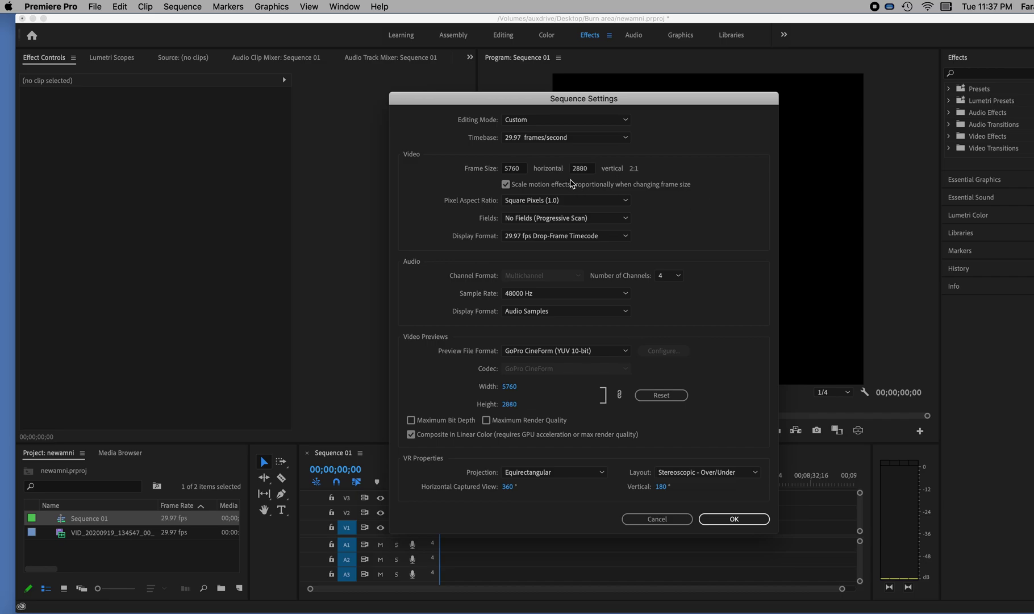
pyautogui.click(685, 474)
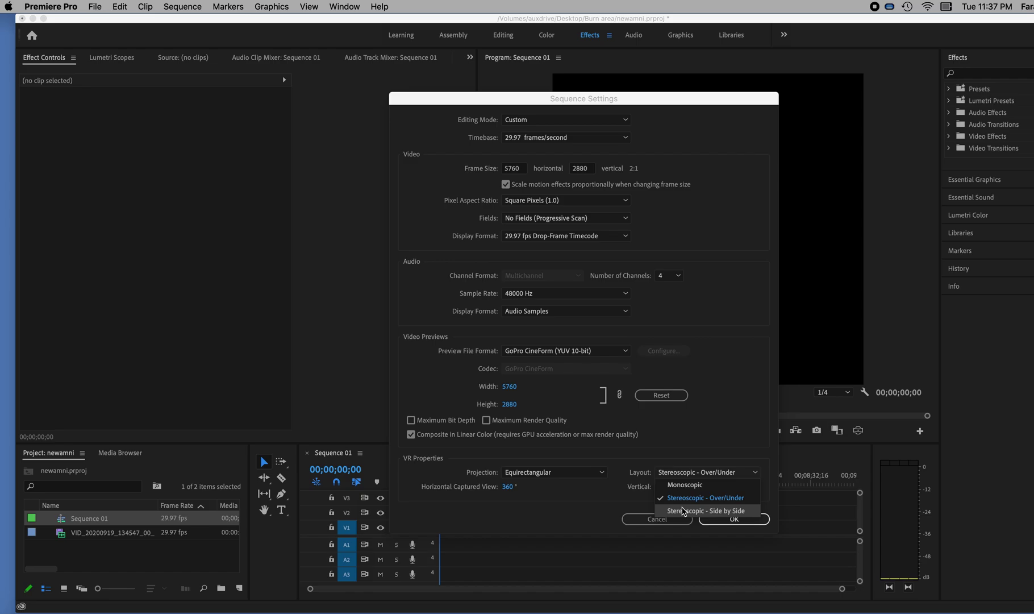
pyautogui.click(684, 510)
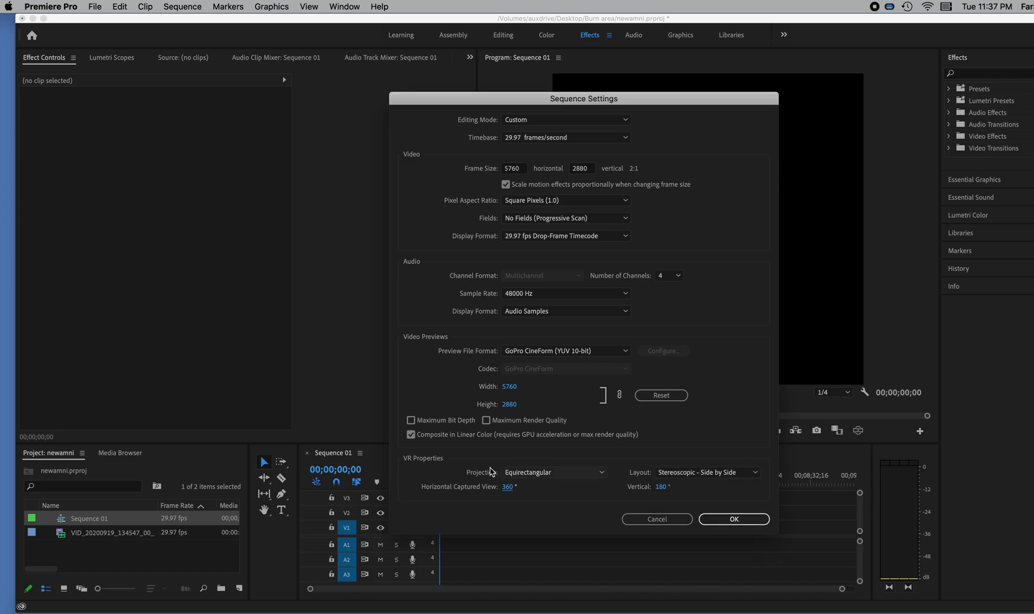
pyautogui.click(507, 487)
pyautogui.write('180')
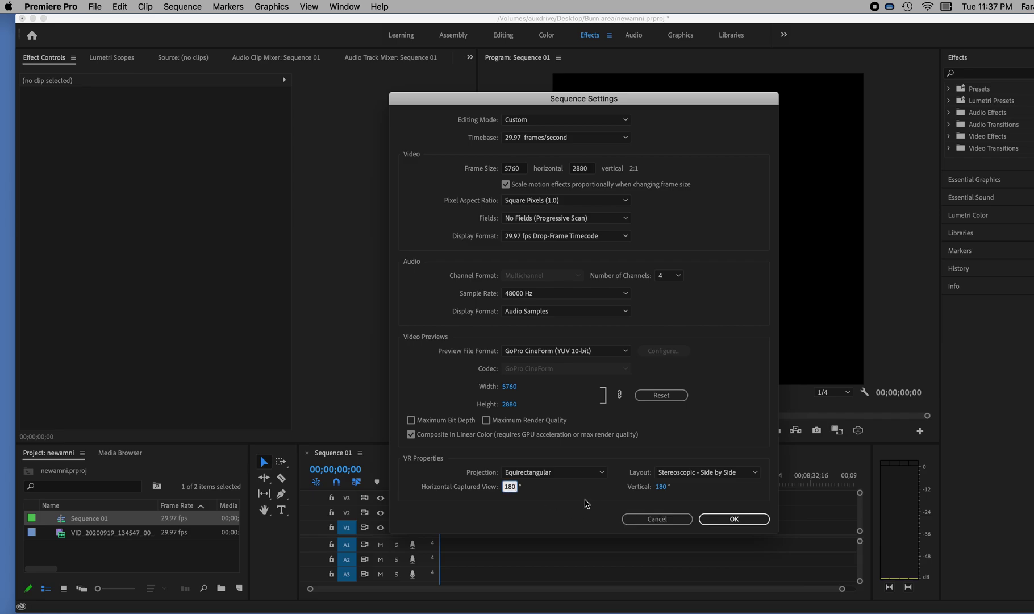
pyautogui.press('Return')
pyautogui.click(724, 520)
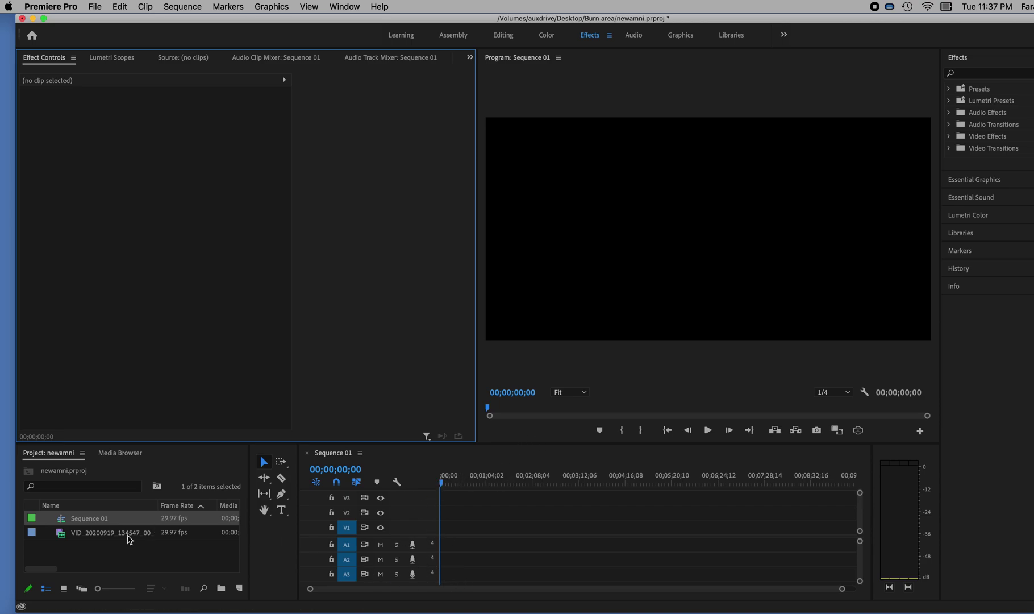
# - Place the .insv clip on tracks V1 and A1 and move the playhead to 00;00;00;24
pyautogui.click(88, 547)
pyautogui.click(64, 534)
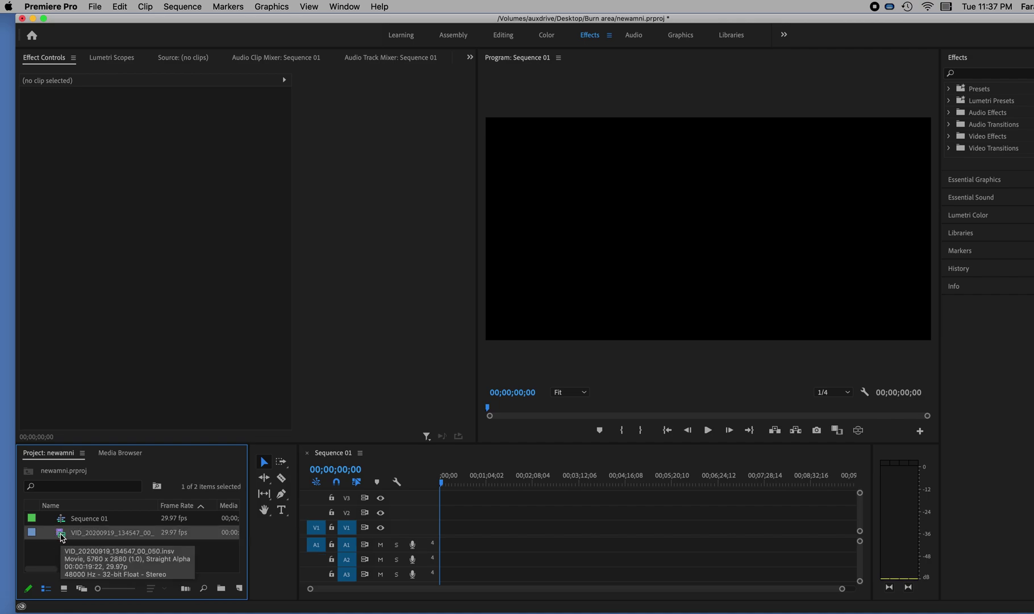
pyautogui.moveTo(62, 537); pyautogui.dragTo(445, 543)
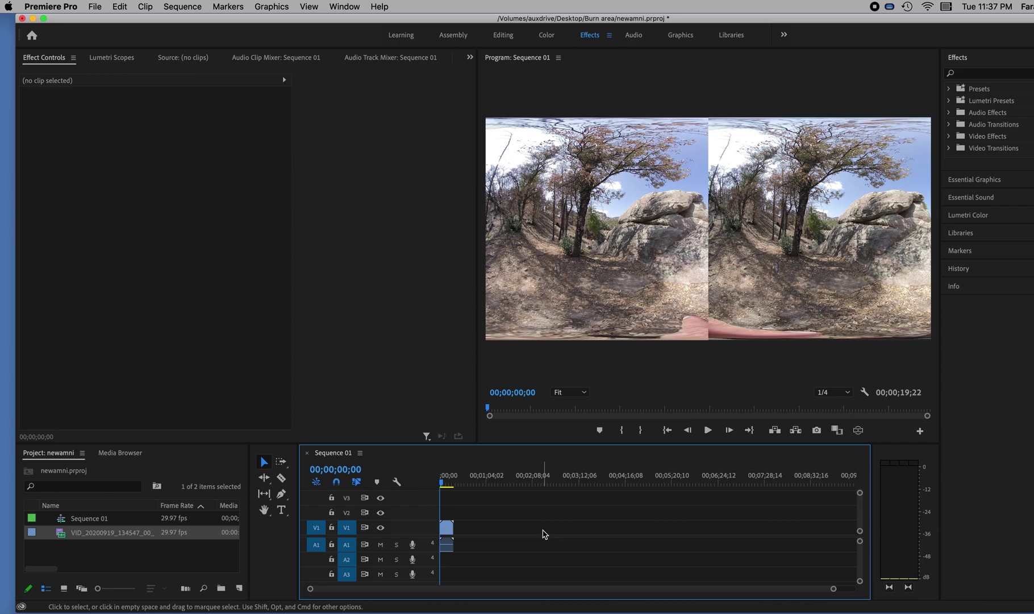
pyautogui.moveTo(441, 484); pyautogui.dragTo(442, 486)
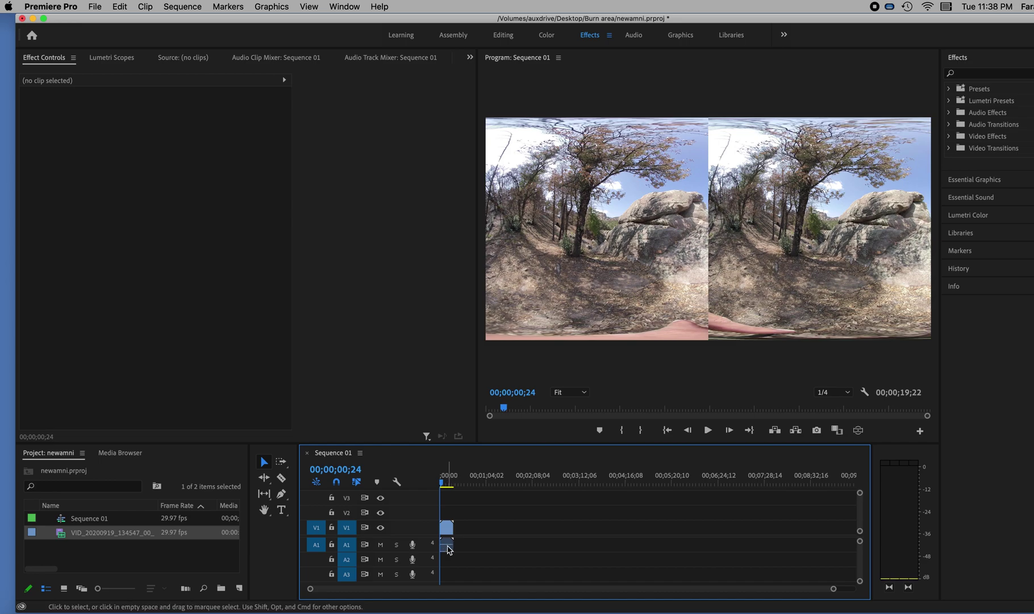
# - In the Effects workspace, pan the video clip's audio Balance left to -30.2
pyautogui.click(448, 547)
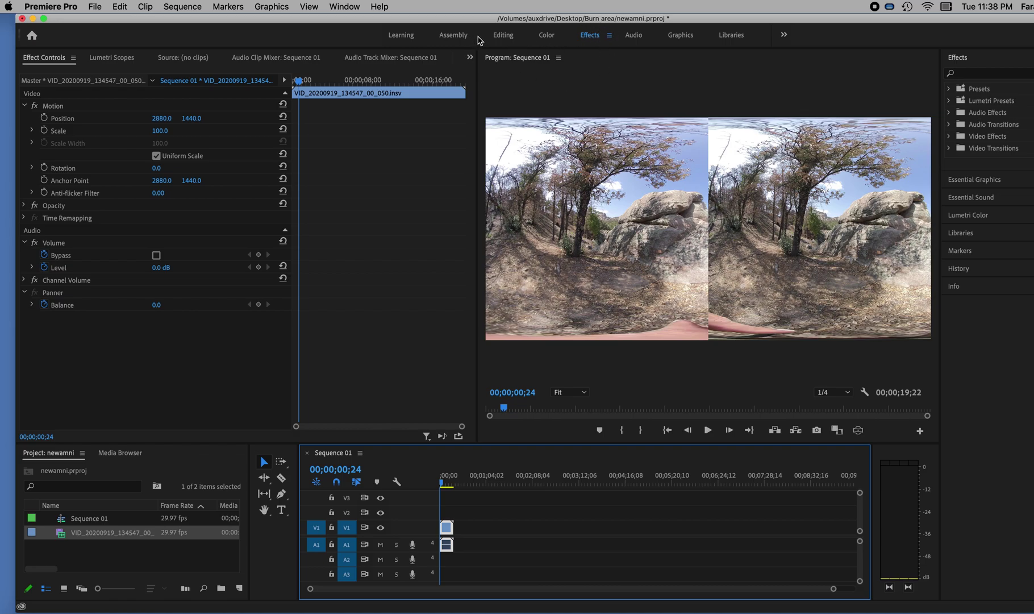
pyautogui.click(504, 37)
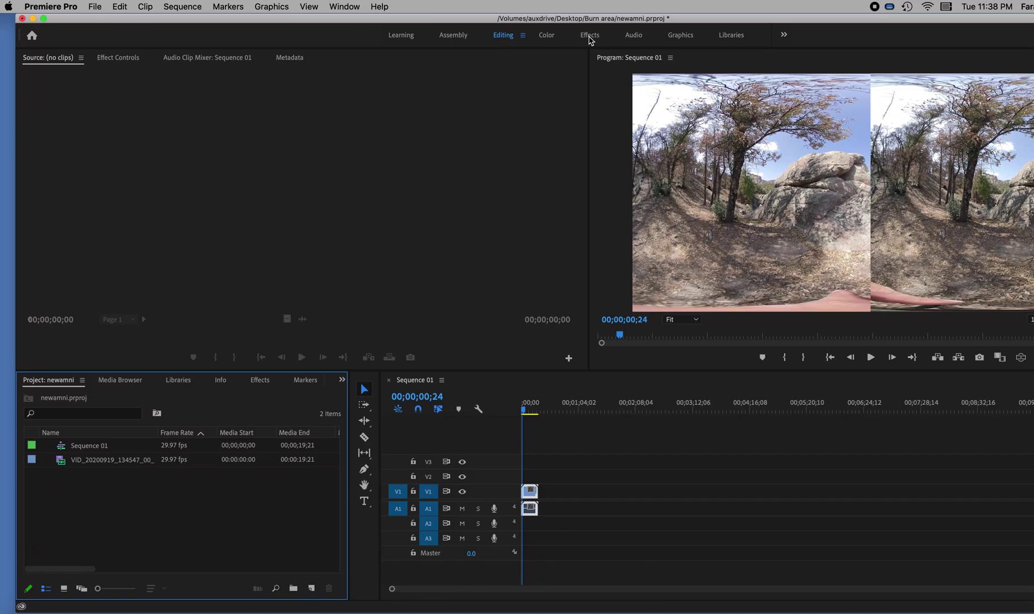
pyautogui.click(458, 36)
pyautogui.click(591, 36)
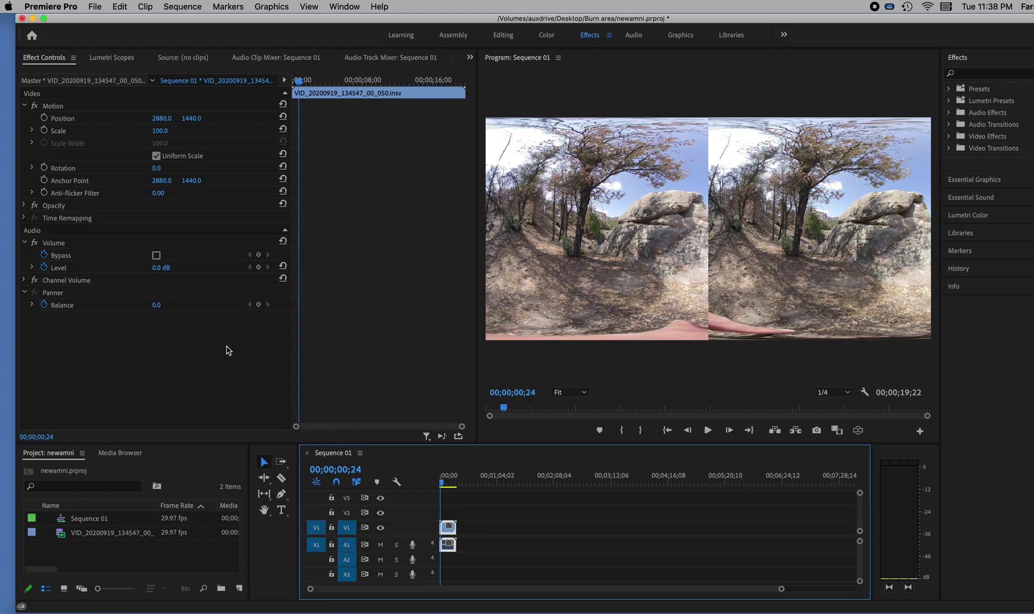
pyautogui.click(31, 306)
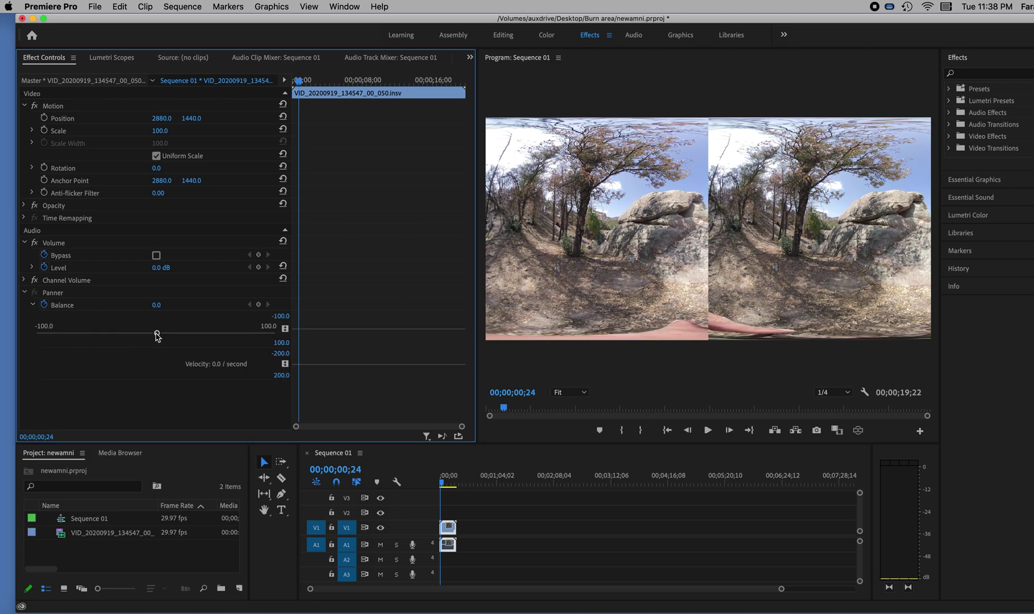
pyautogui.moveTo(157, 337); pyautogui.dragTo(120, 343)
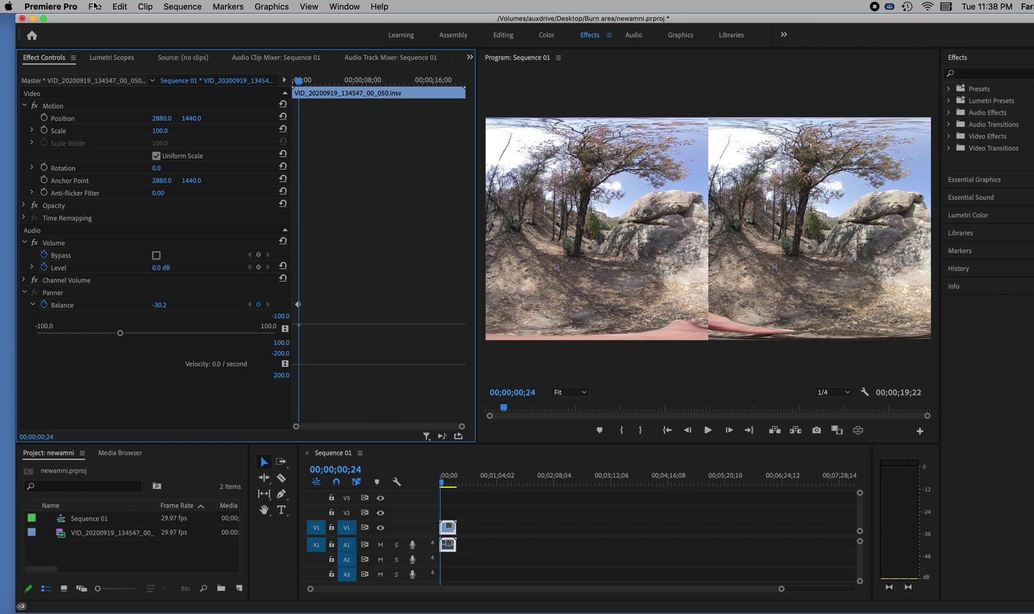
# - Import untitled Audiofile.aif and place it on track A2 at the sequence start
pyautogui.click(94, 6)
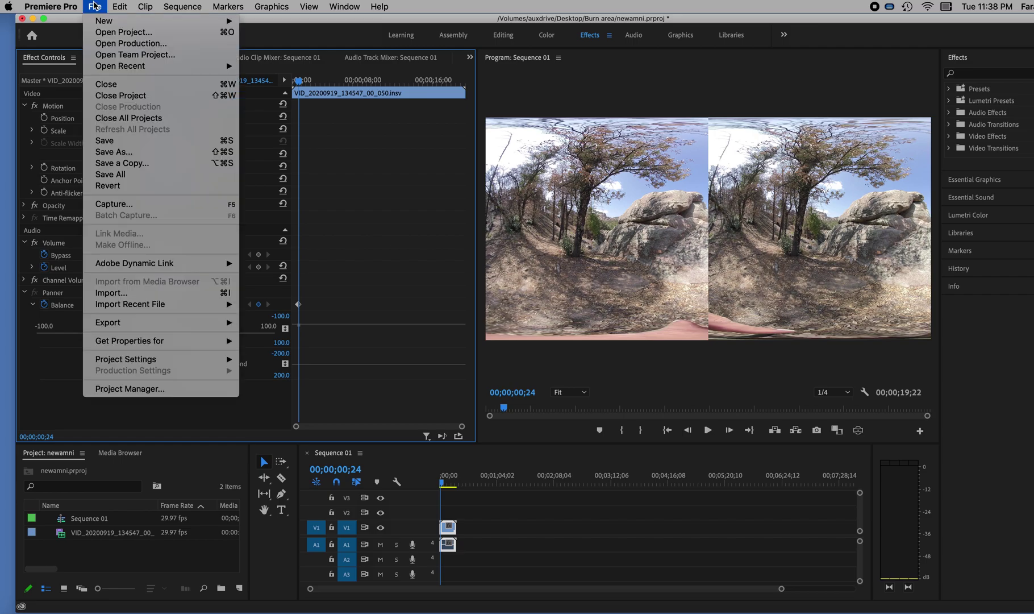
pyautogui.click(112, 292)
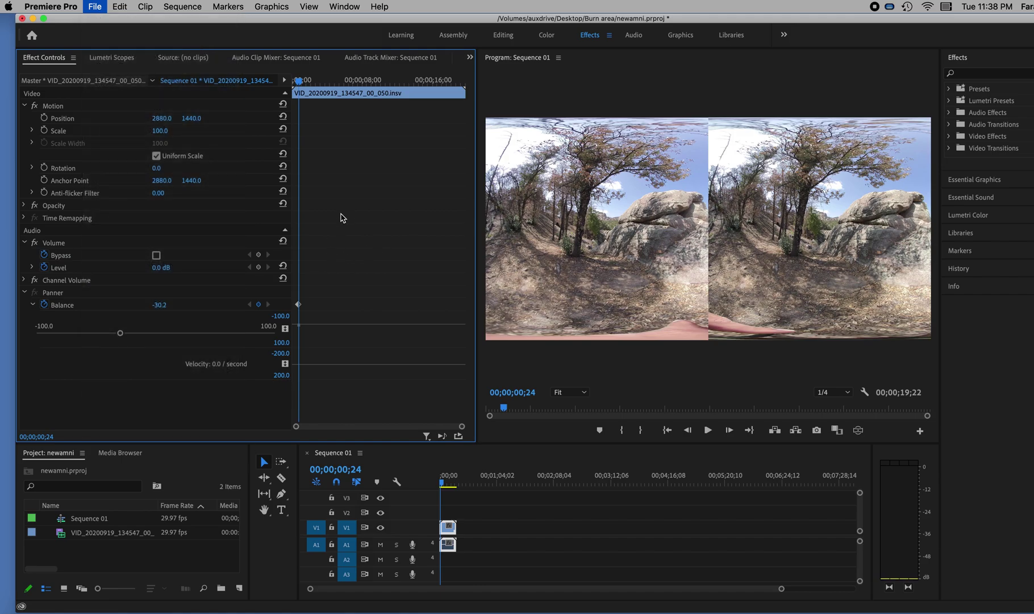
pyautogui.scroll(-10, 400, 301)
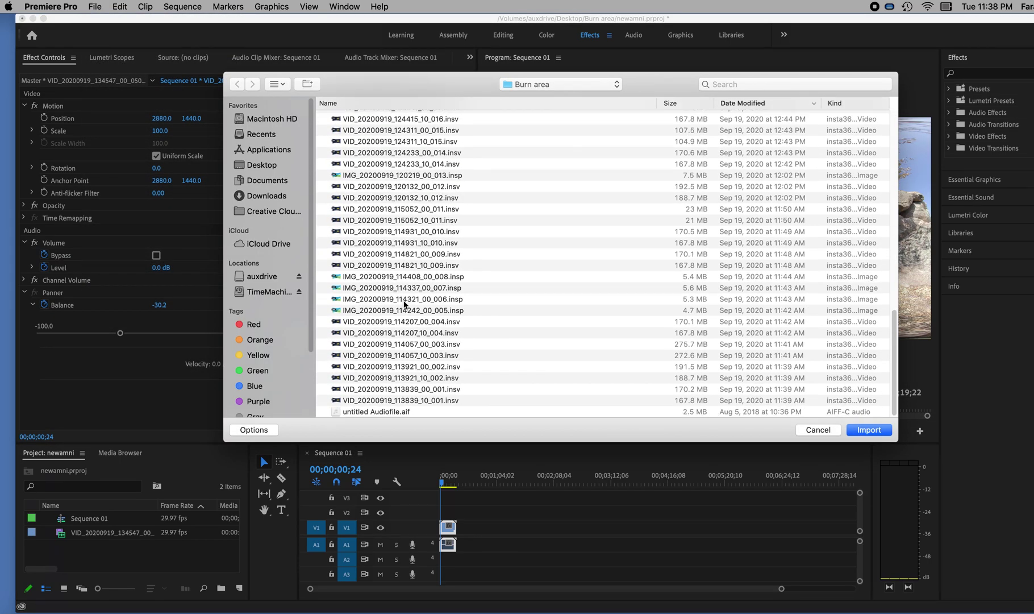
pyautogui.doubleClick(388, 411)
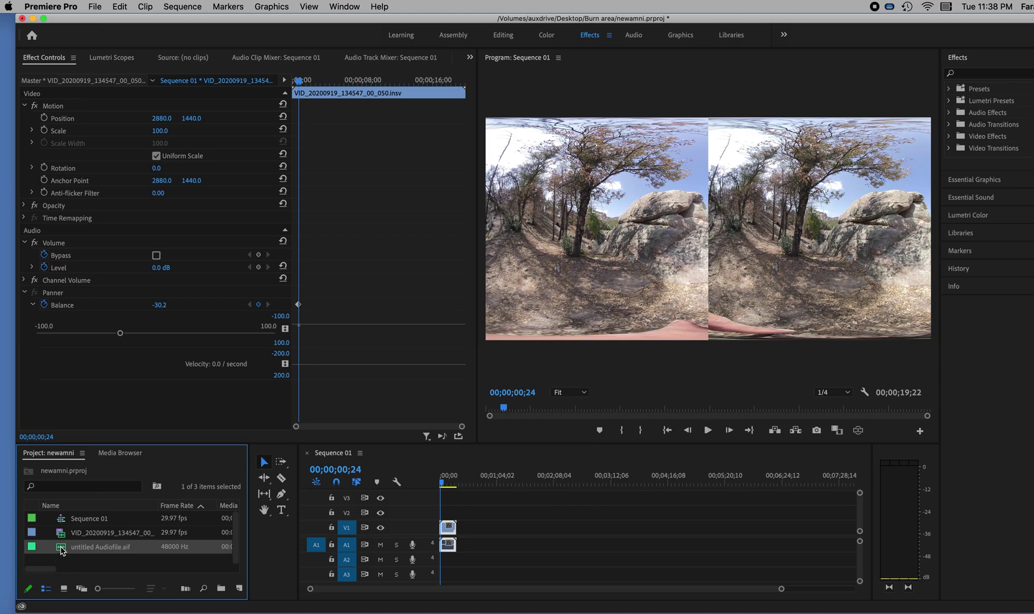
pyautogui.moveTo(61, 550); pyautogui.dragTo(446, 564)
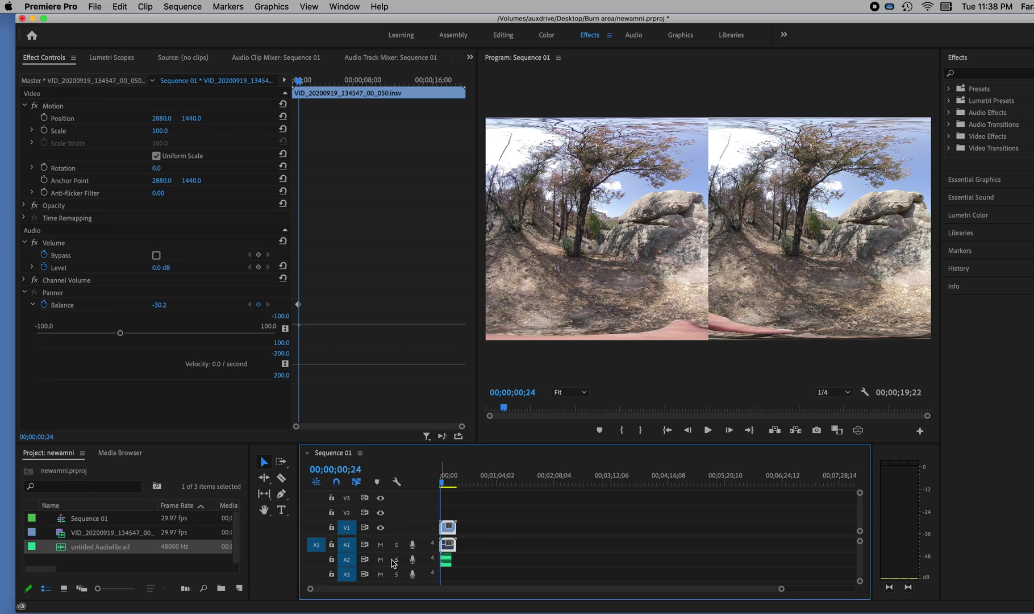
pyautogui.click(447, 562)
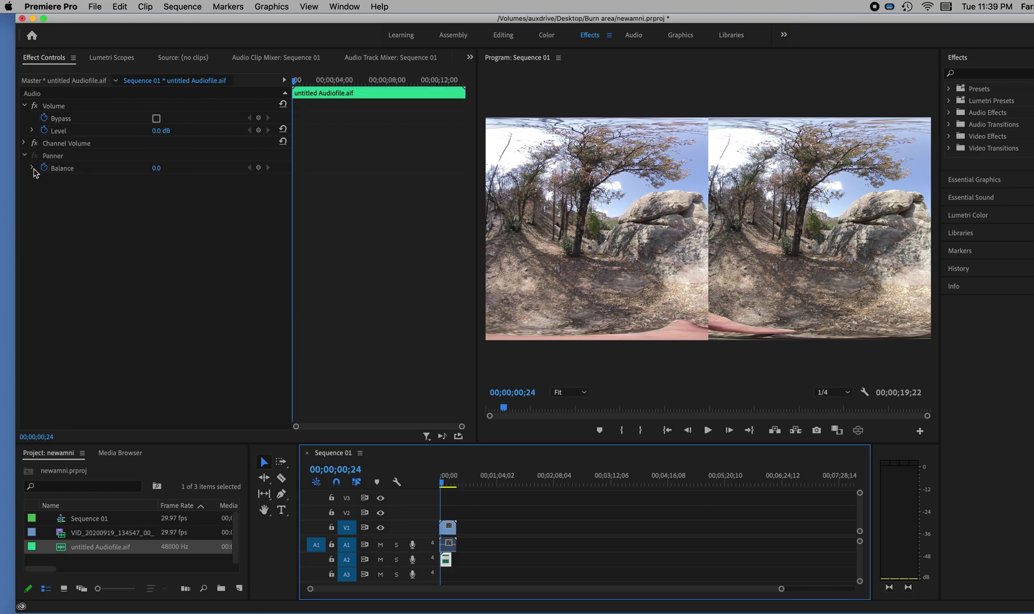
# - Pan untitled Audiofile.aif right to Balance 49.0 and turn on Balance keyframing
pyautogui.click(32, 168)
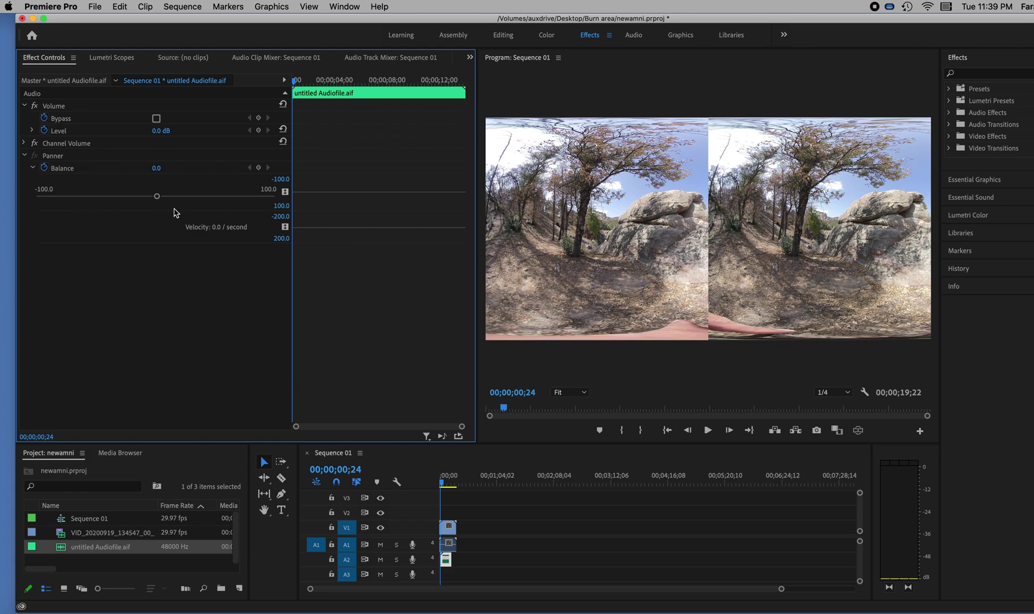
pyautogui.moveTo(157, 196); pyautogui.dragTo(215, 198)
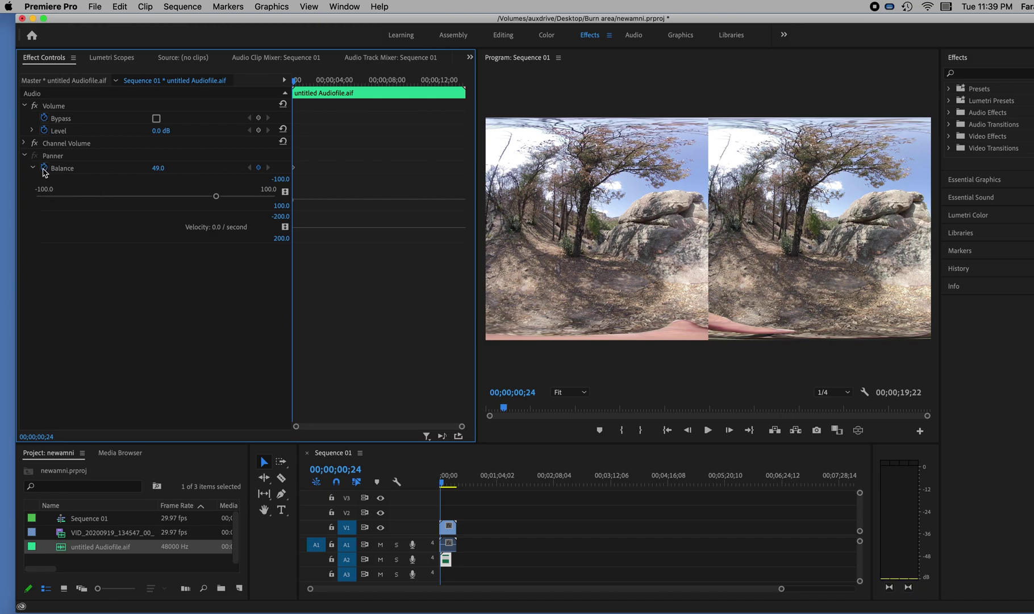
pyautogui.click(46, 169)
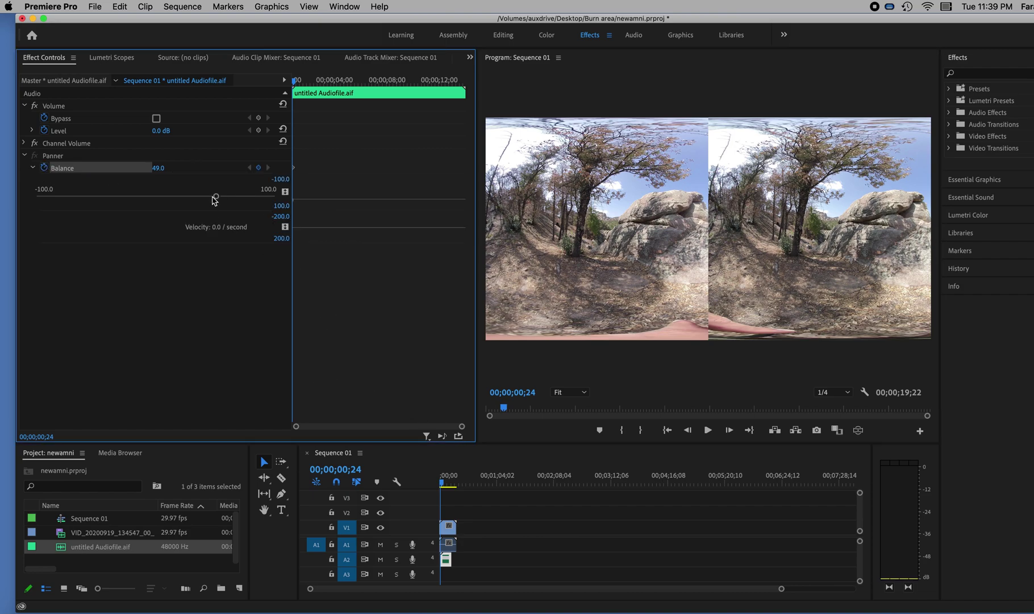
# - Keyframe the audio Balance at 50.0 at the start, -15.8 at 00;00;07;09, 41.1 at 00;00;13;29
pyautogui.click(212, 196)
pyautogui.moveTo(212, 197); pyautogui.dragTo(215, 197)
pyautogui.moveTo(443, 486); pyautogui.dragTo(446, 486)
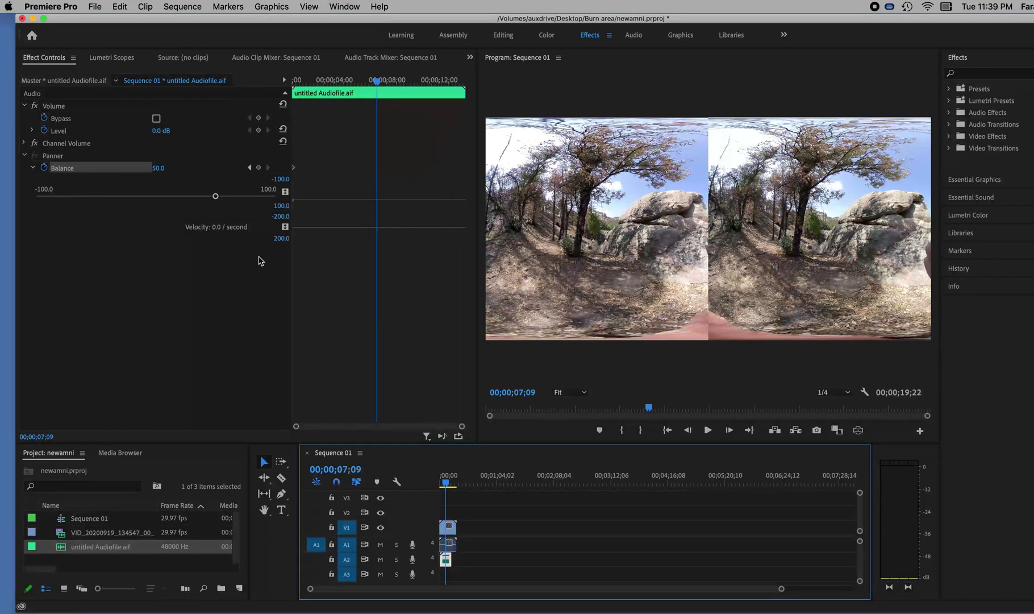
pyautogui.moveTo(216, 197); pyautogui.dragTo(150, 201)
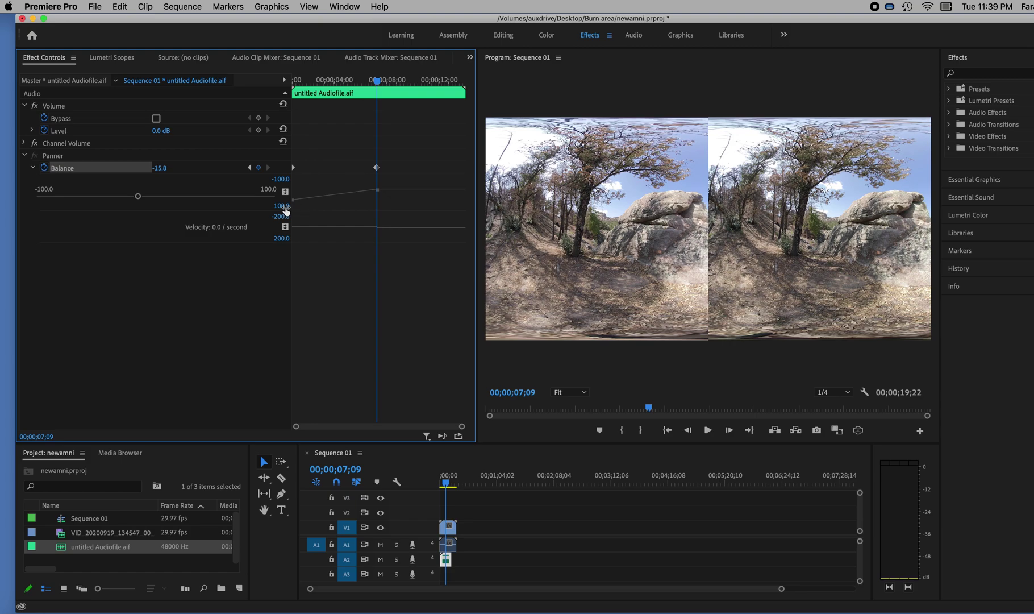
pyautogui.moveTo(447, 483); pyautogui.dragTo(454, 487)
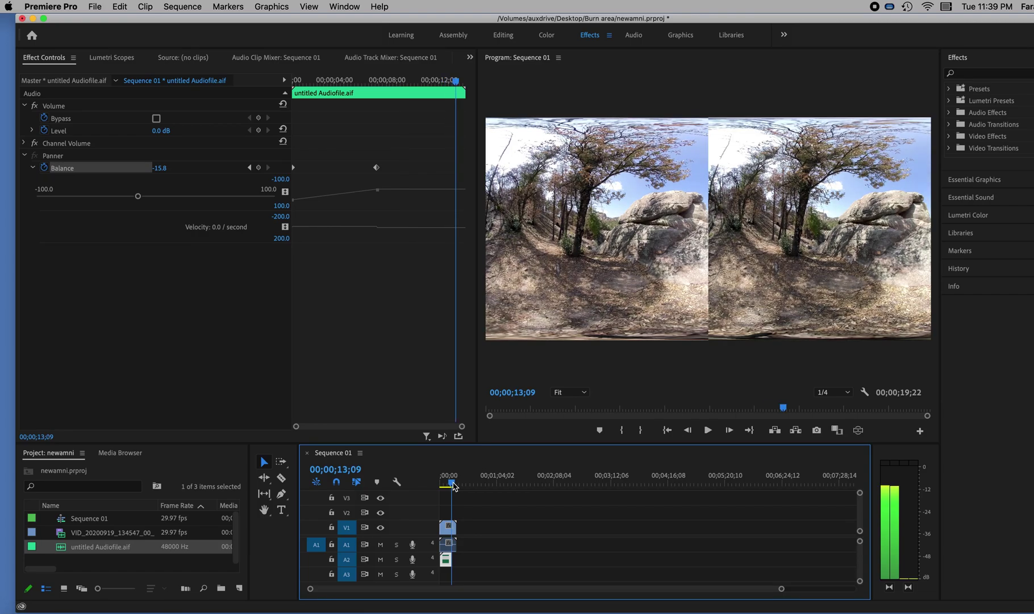
pyautogui.moveTo(136, 197); pyautogui.dragTo(207, 198)
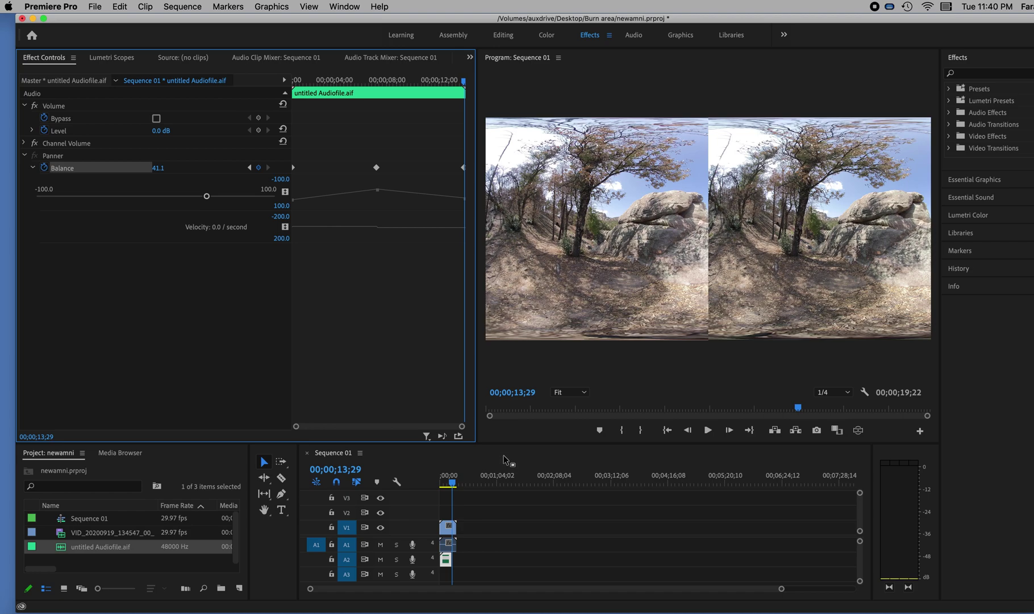
# - With the Sequence 01 timeline focused, bring up its File > Export options
pyautogui.click(506, 459)
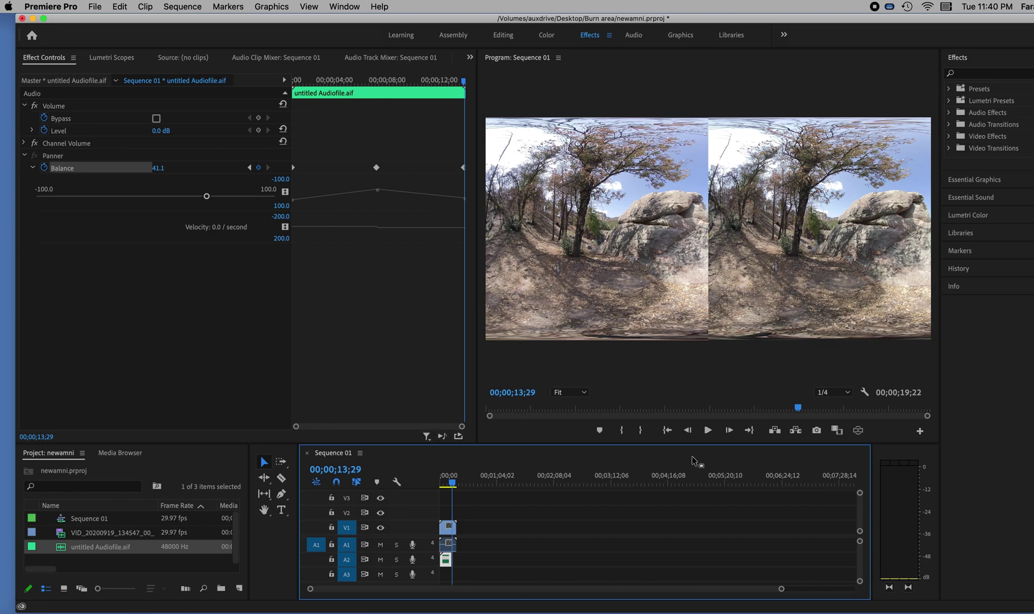
pyautogui.click(94, 6)
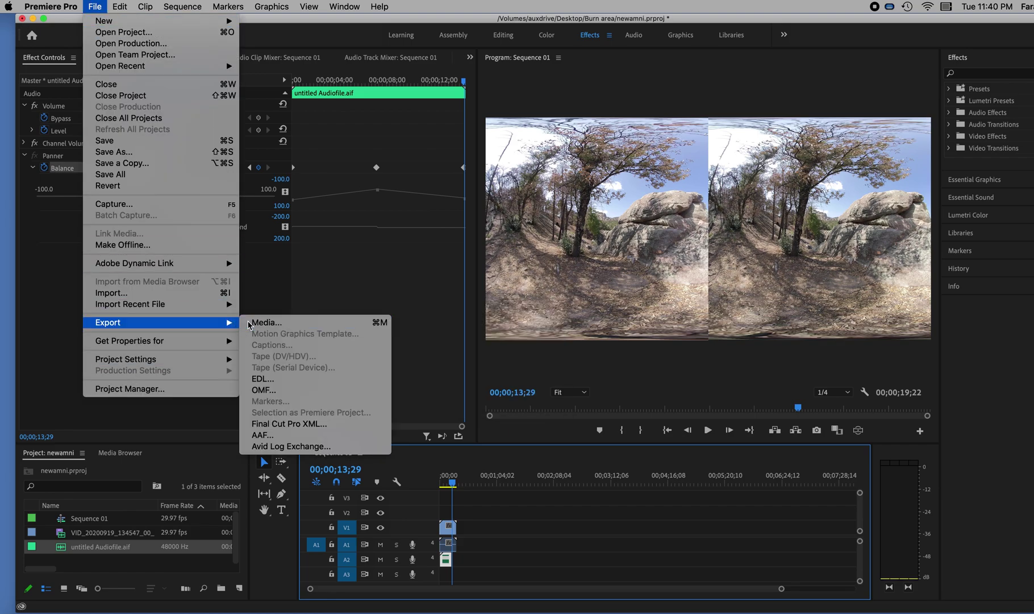
pyautogui.click(614, 328)
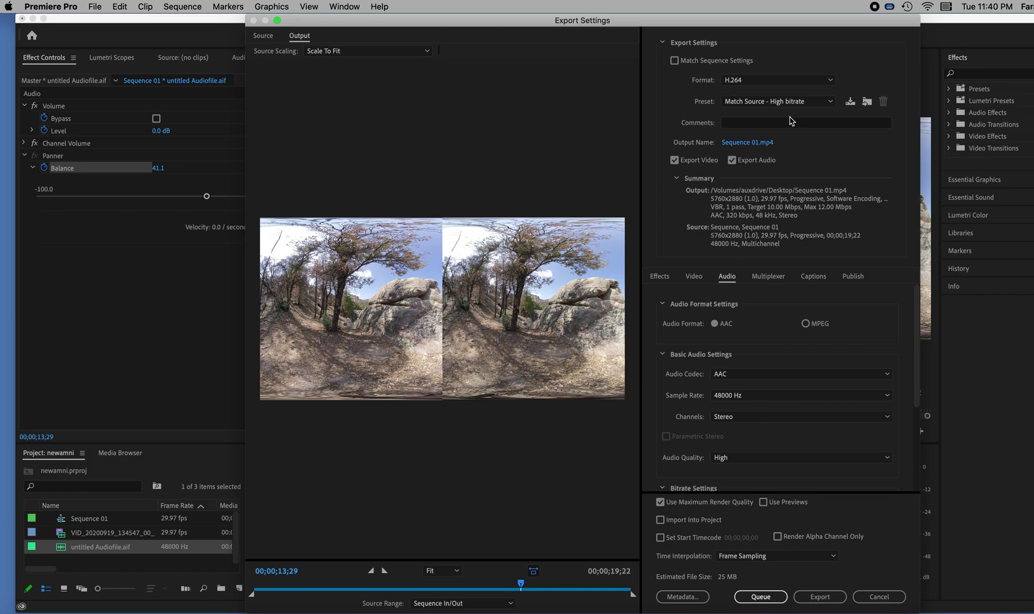
# - Save the export as Sequence 01.mp4 in the Burn area folder on the Desktop
pyautogui.click(740, 147)
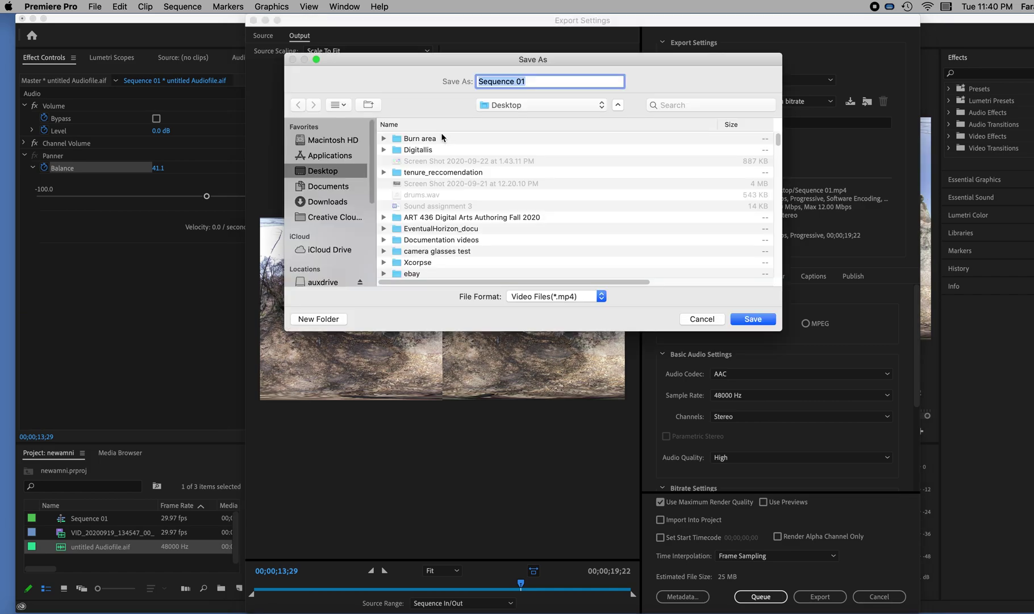
pyautogui.doubleClick(432, 138)
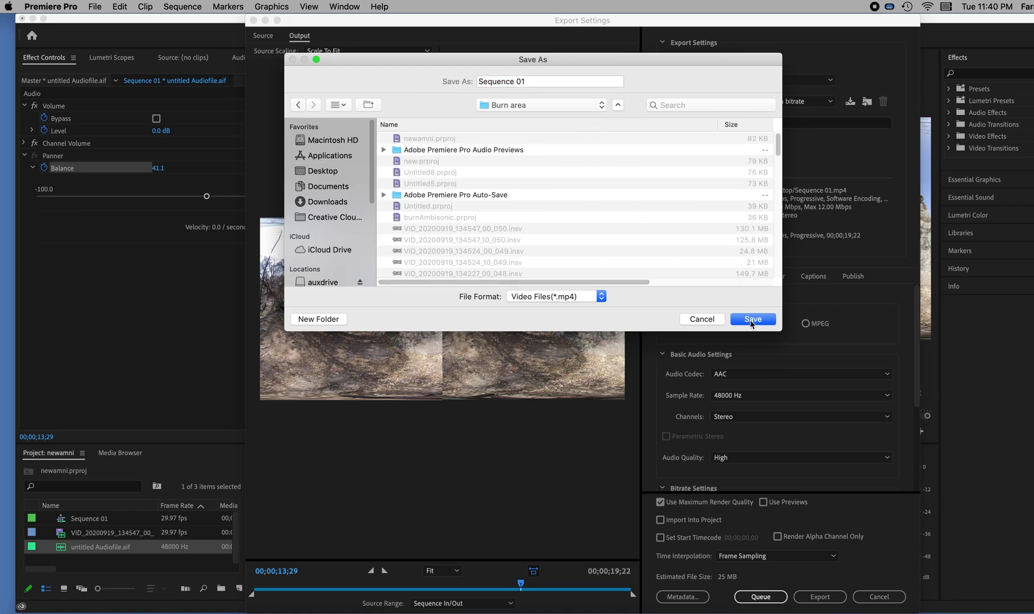
pyautogui.click(755, 319)
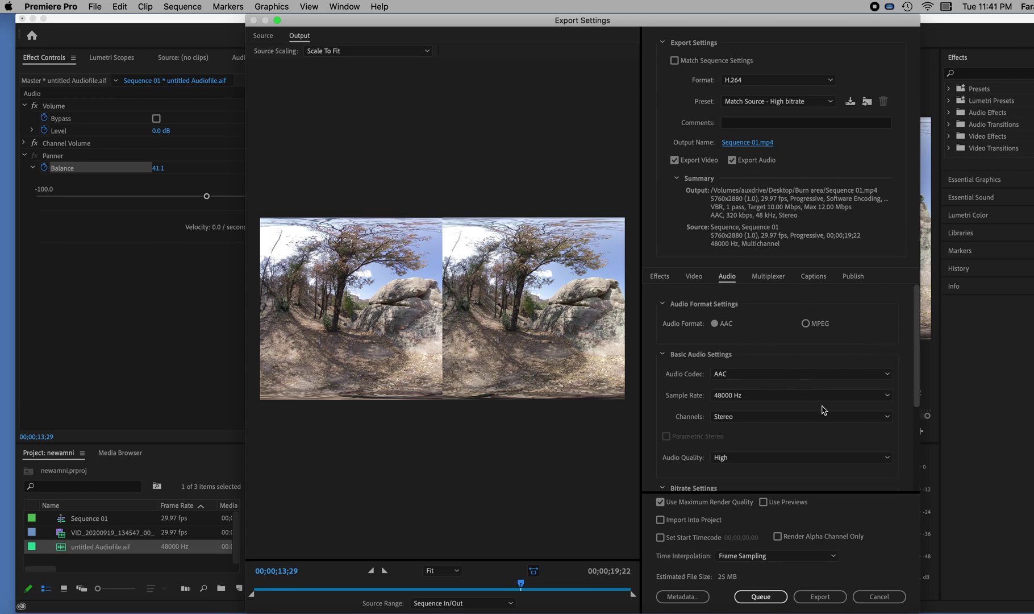
pyautogui.click(693, 276)
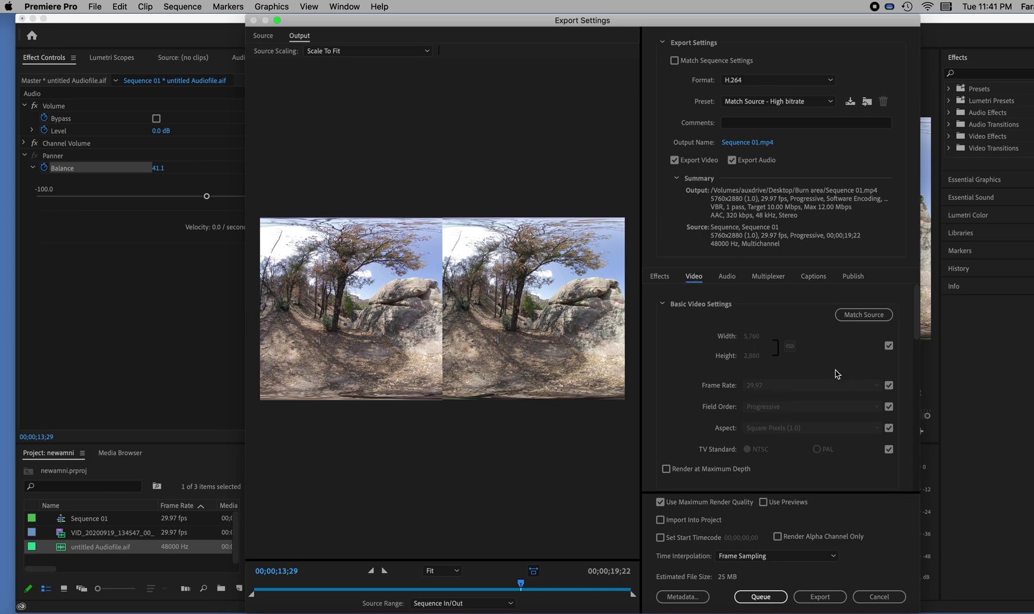
# - Enable Render at Maximum Depth for the H.264 video export
pyautogui.scroll(-2, 837, 372)
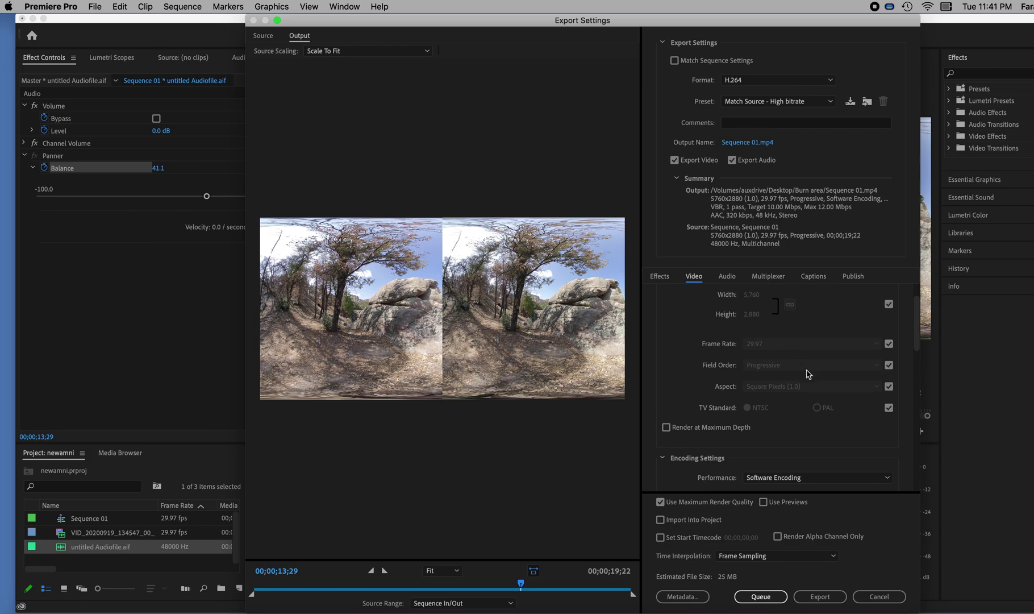
pyautogui.scroll(-2, 802, 369)
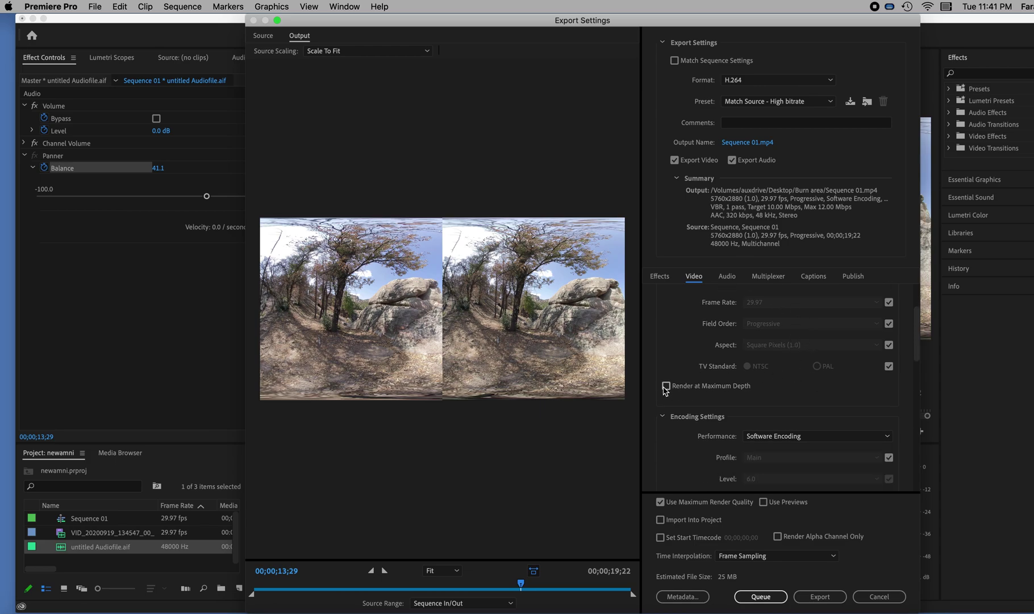
pyautogui.click(666, 386)
# - Set the target and maximum bitrate to 40.12 Mbps, for an estimated 99 MB file
pyautogui.scroll(-1, 846, 387)
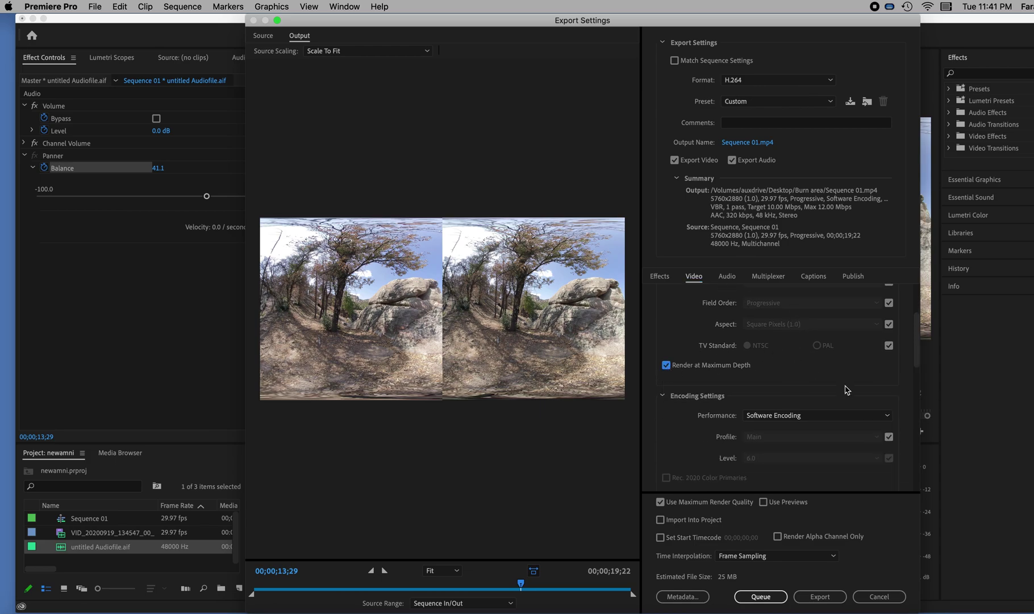
pyautogui.scroll(-6, 847, 389)
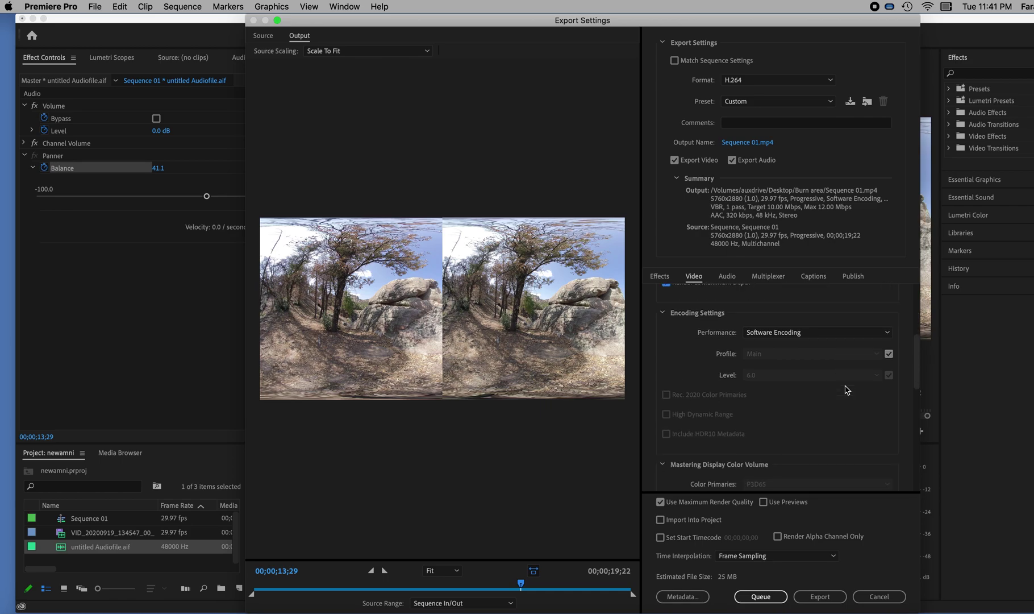
pyautogui.scroll(-7, 846, 391)
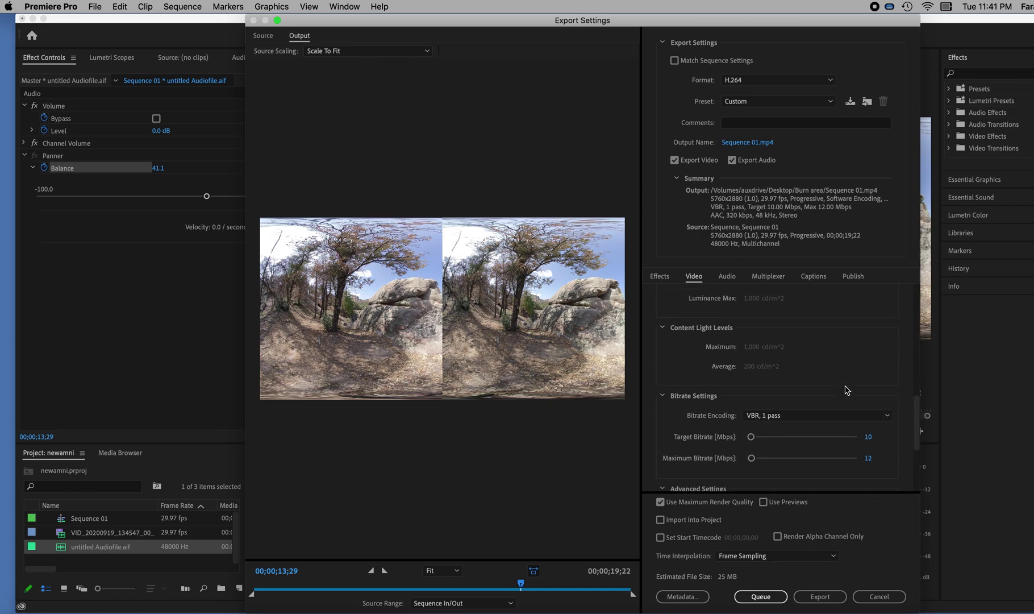
pyautogui.scroll(-3, 835, 398)
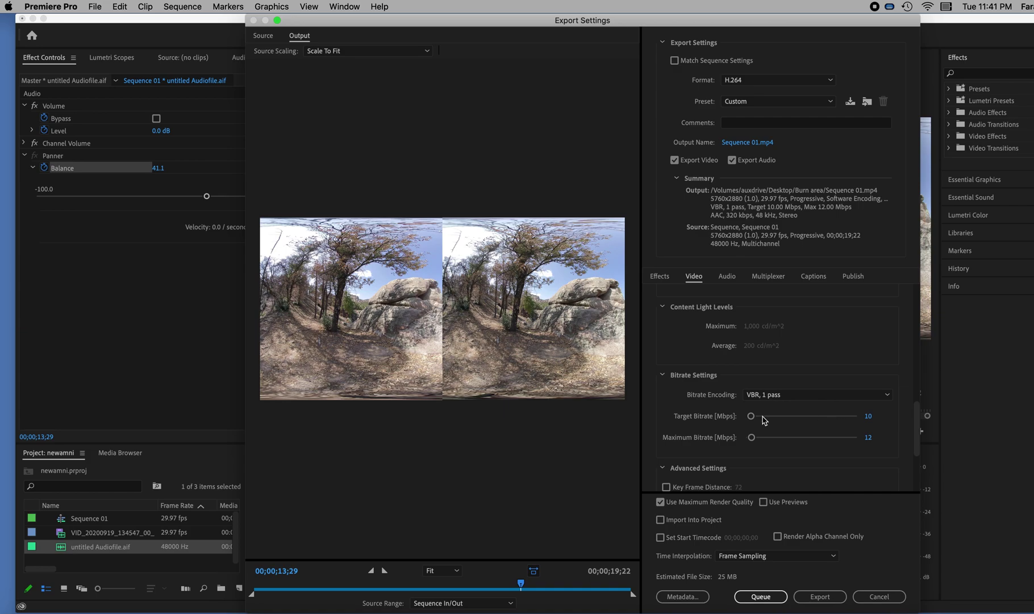
pyautogui.moveTo(751, 418); pyautogui.dragTo(769, 421)
pyautogui.moveTo(767, 421); pyautogui.dragTo(767, 420)
pyautogui.scroll(-5, 807, 478)
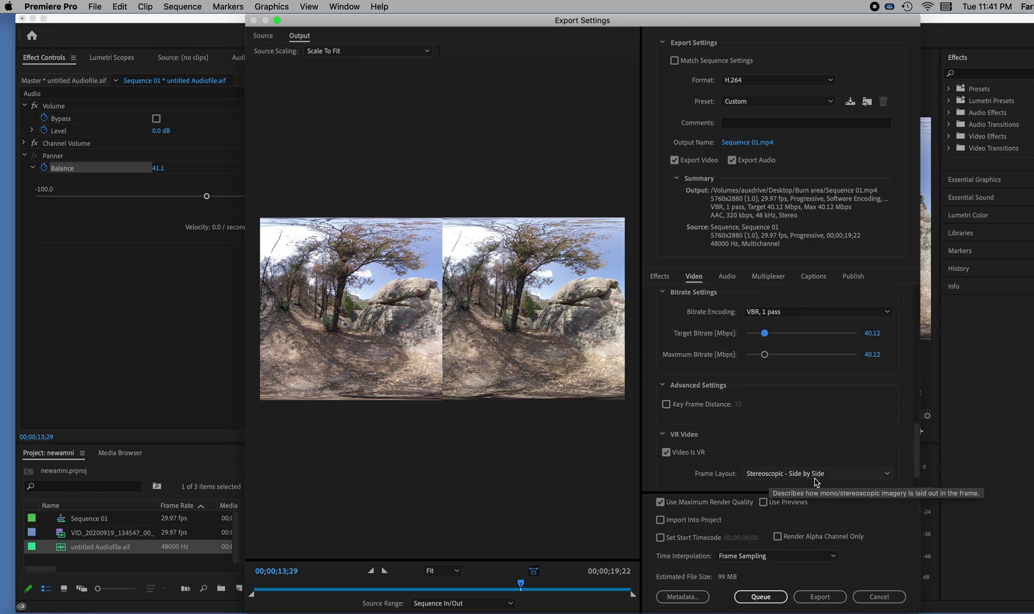
pyautogui.scroll(-3, 920, 466)
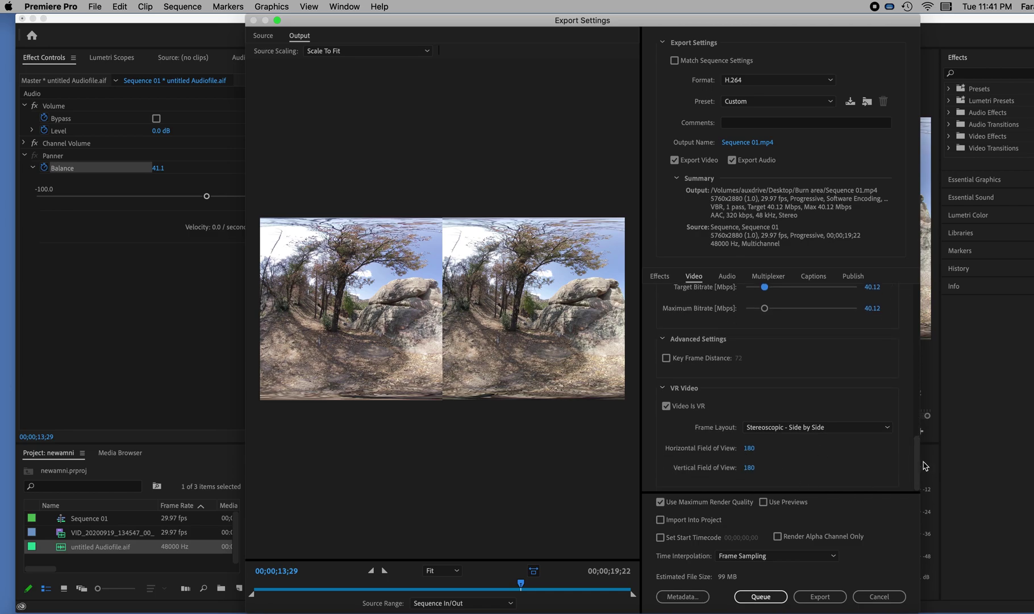
pyautogui.moveTo(917, 466); pyautogui.dragTo(916, 353)
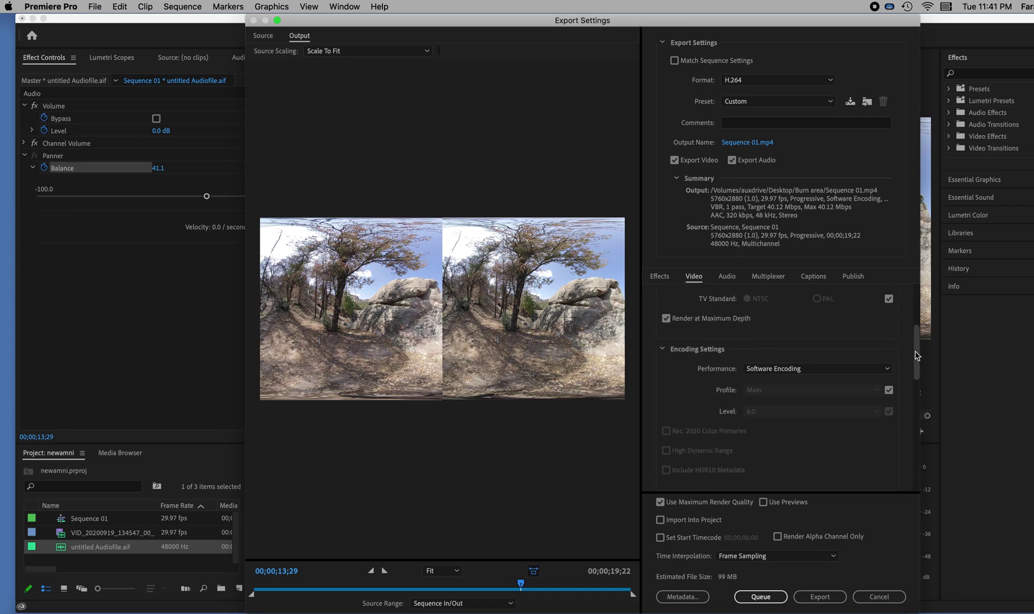
# - Set the export audio Channels to 4.0
pyautogui.click(728, 276)
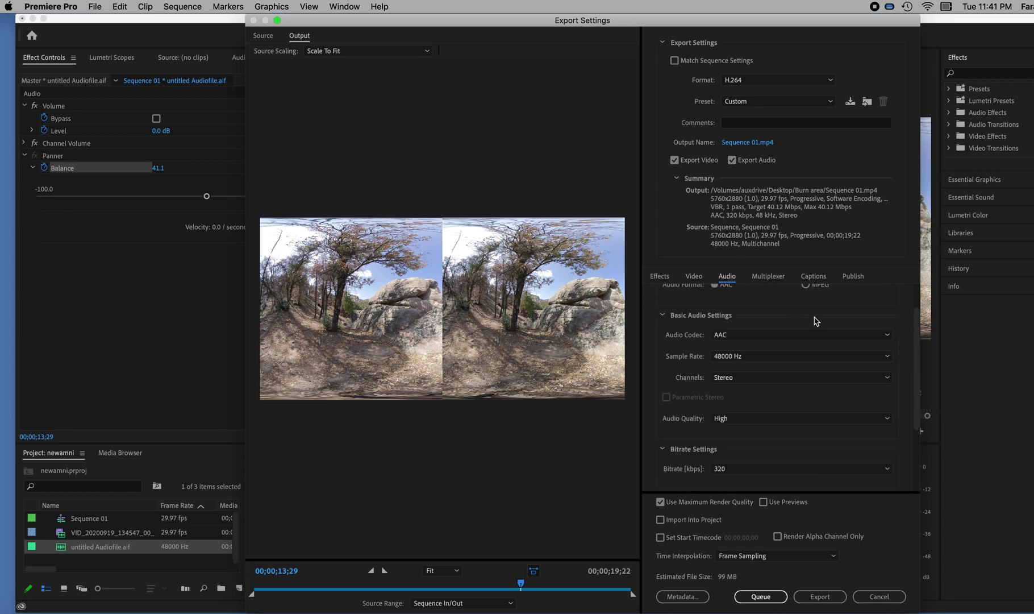
pyautogui.scroll(3, 912, 398)
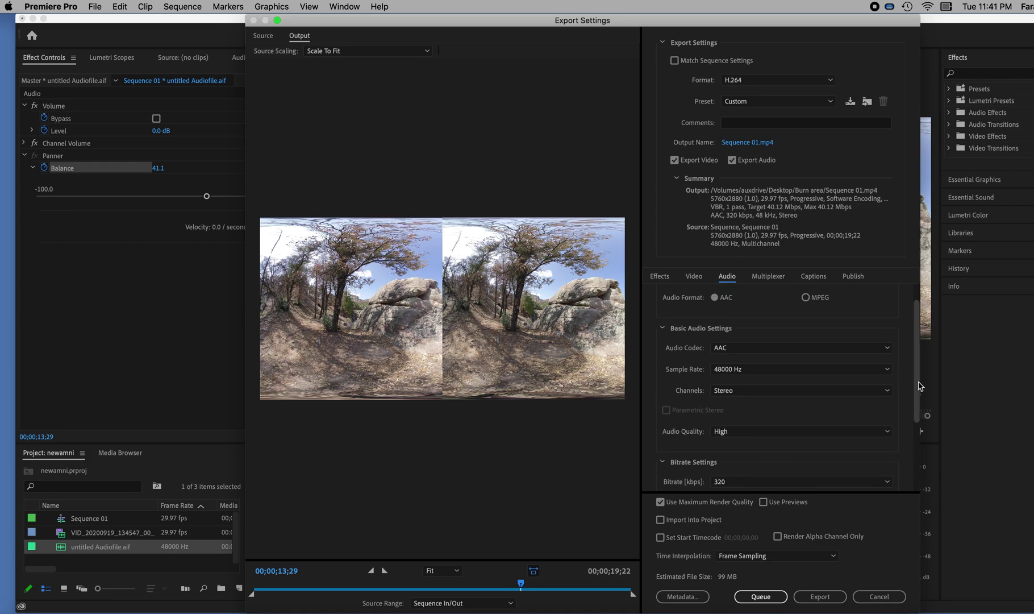
pyautogui.scroll(-5, 911, 404)
pyautogui.scroll(-5, 911, 404)
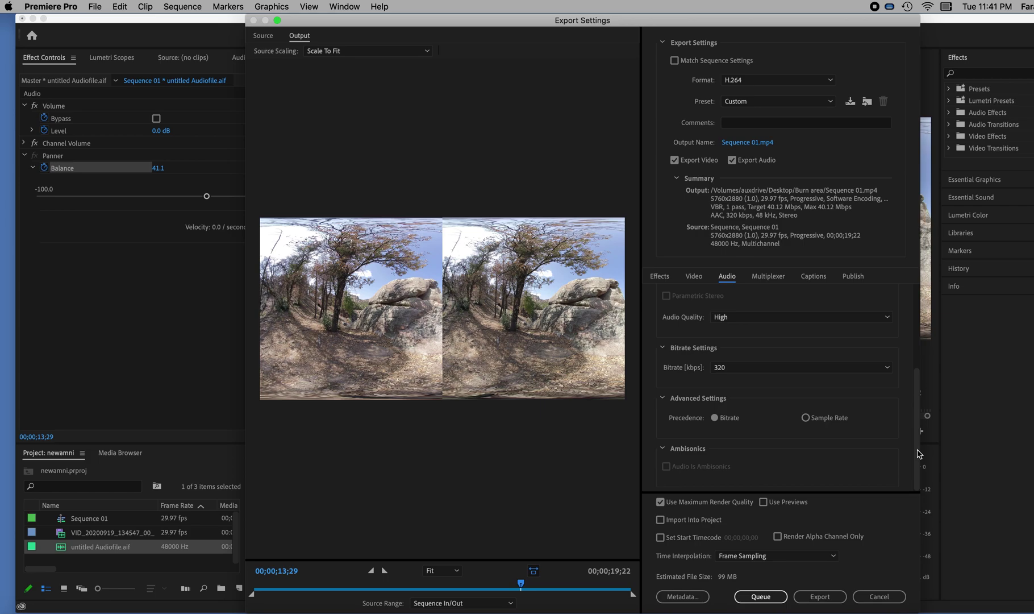
pyautogui.scroll(5, 918, 443)
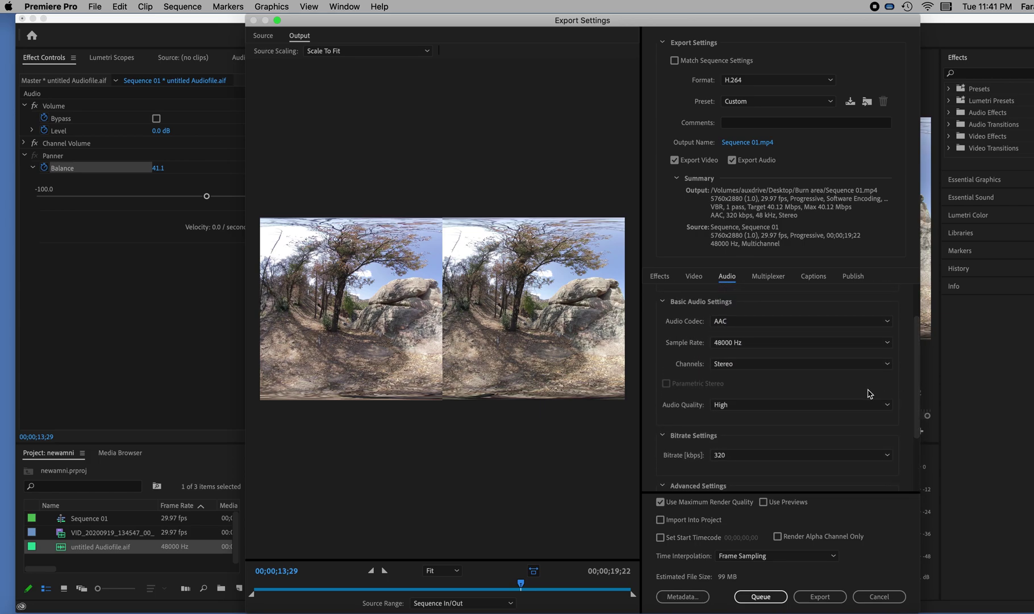
pyautogui.click(748, 366)
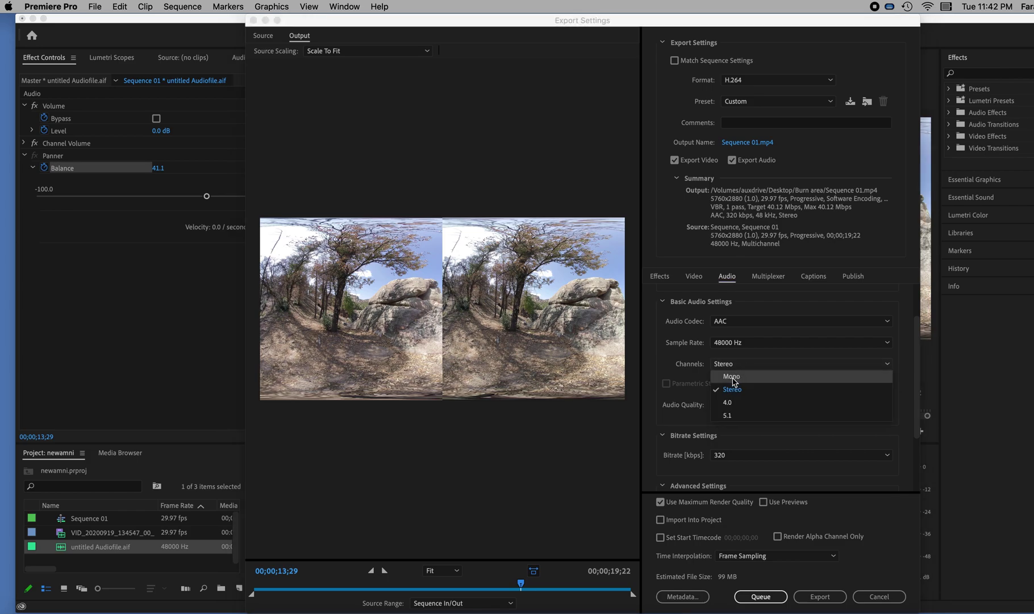
pyautogui.click(739, 404)
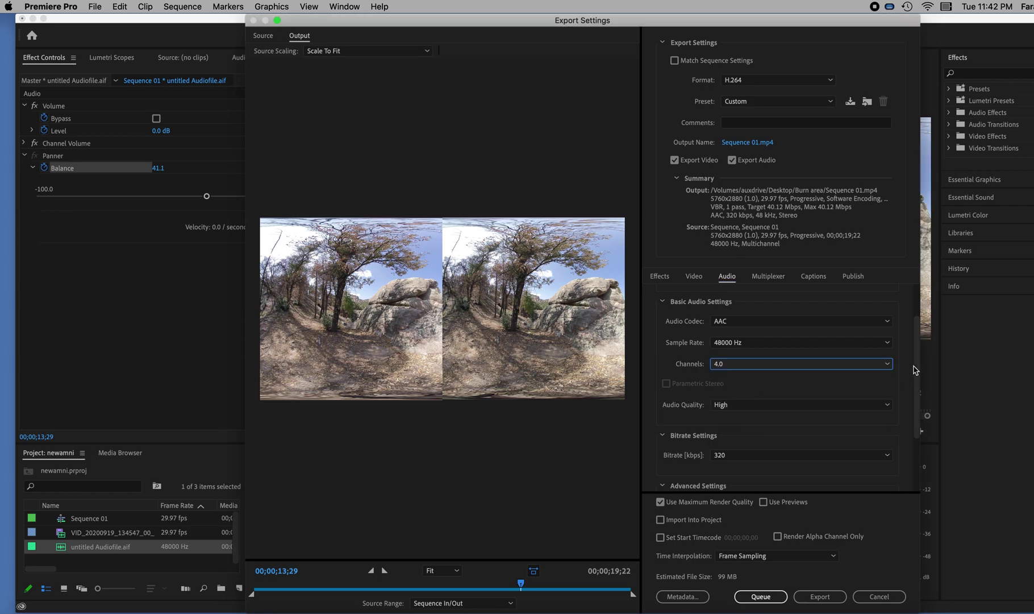
# - Mark the exported audio as Ambisonics
pyautogui.scroll(-1, 916, 381)
pyautogui.scroll(-5, 916, 380)
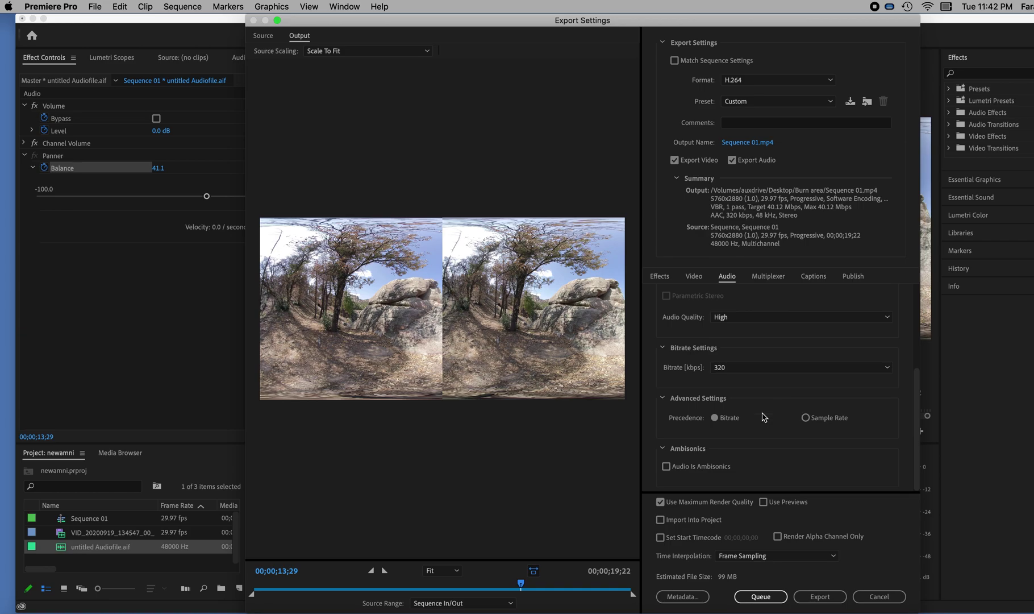
pyautogui.click(666, 467)
# - Start encoding Sequence 01 to the H.264 VR file
pyautogui.scroll(3, 919, 416)
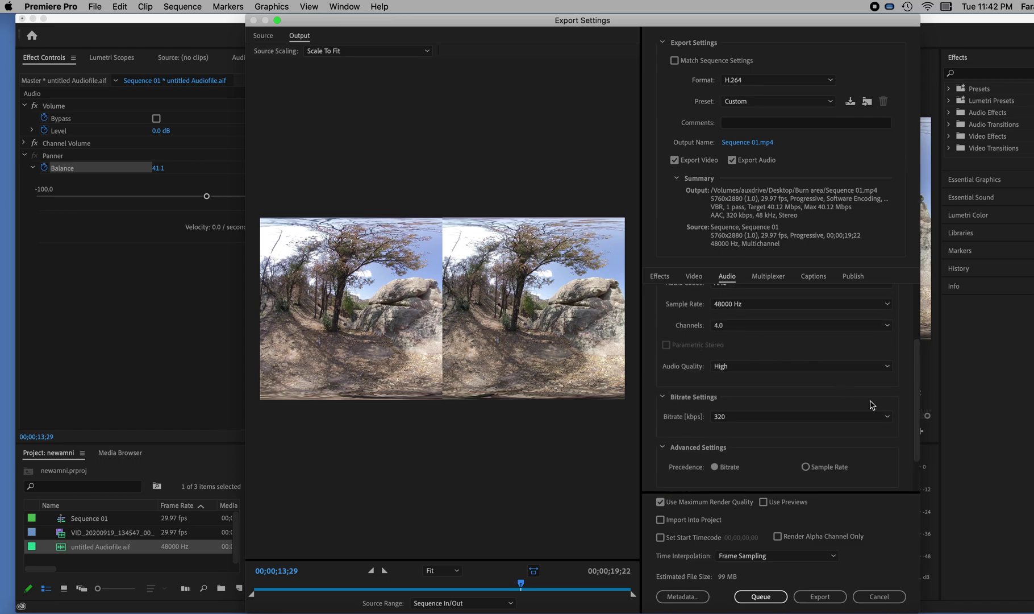
pyautogui.scroll(-3, 919, 431)
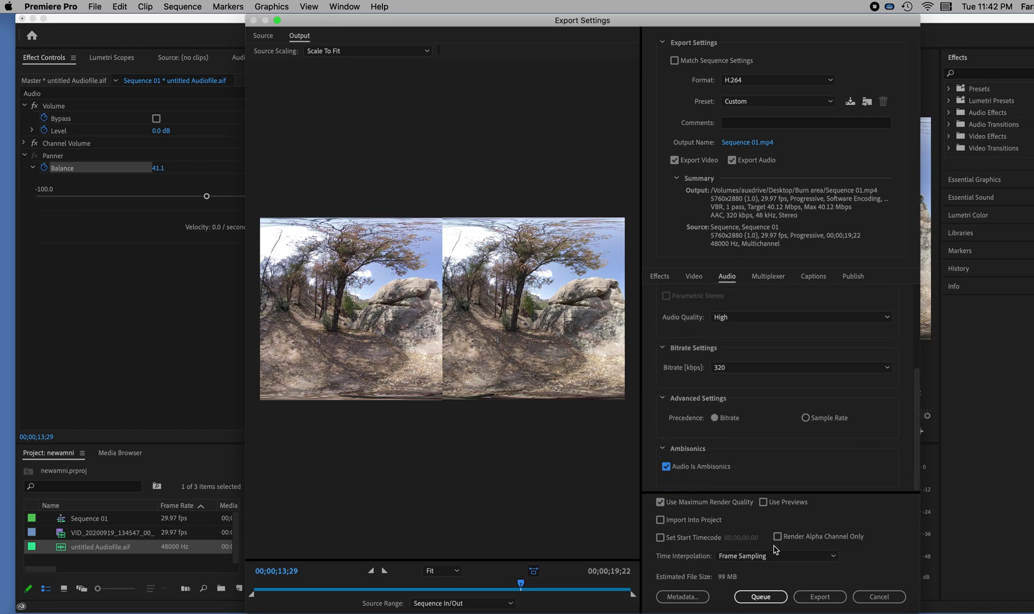
pyautogui.click(820, 598)
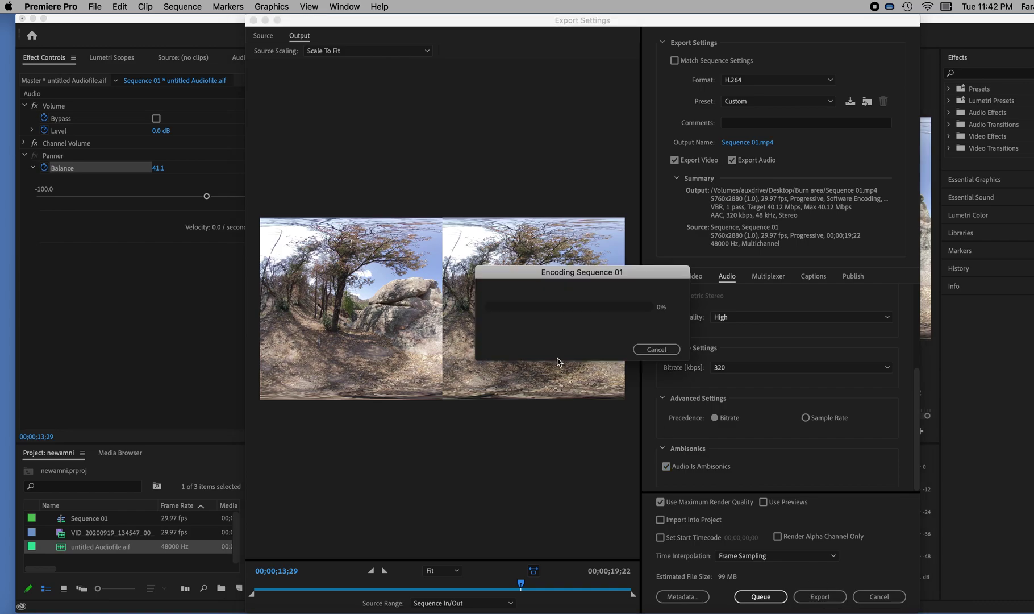